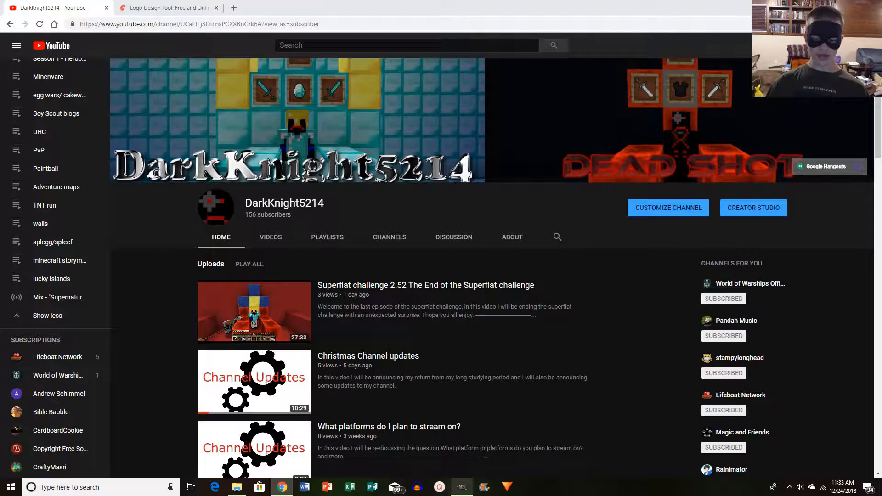
Switch to GIMP to view the Dead shot channel art and return to the YouTube channel page.
mouse_move(462, 487)
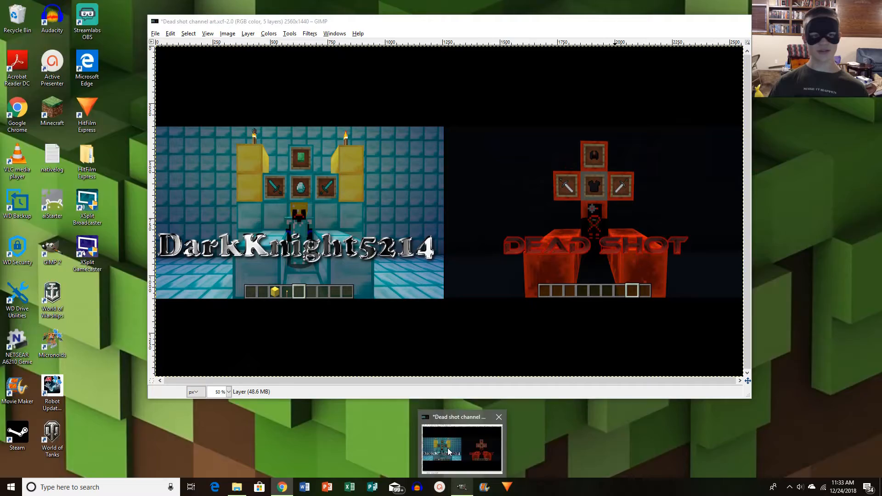
click(449, 452)
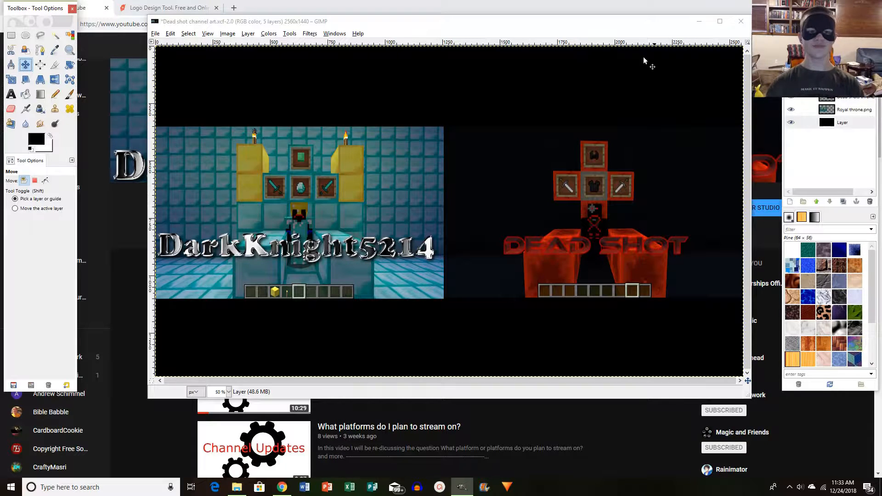
click(550, 22)
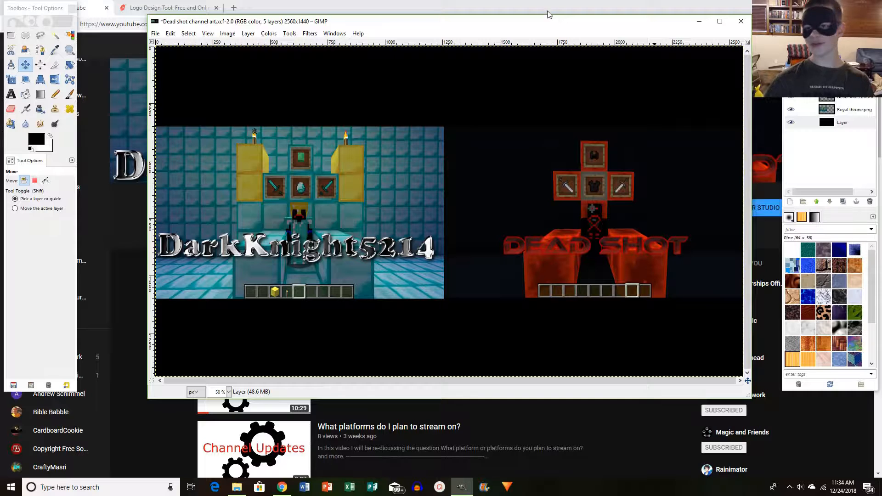
click(698, 23)
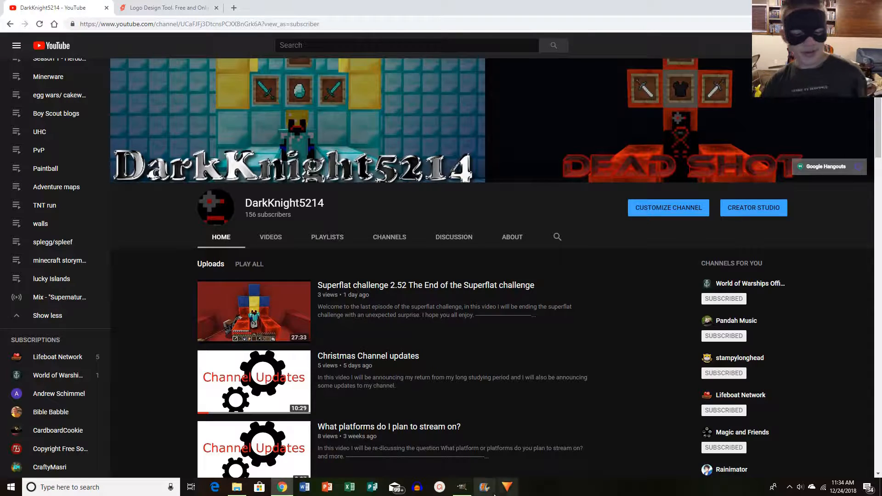
mouse_move(457, 488)
click(459, 462)
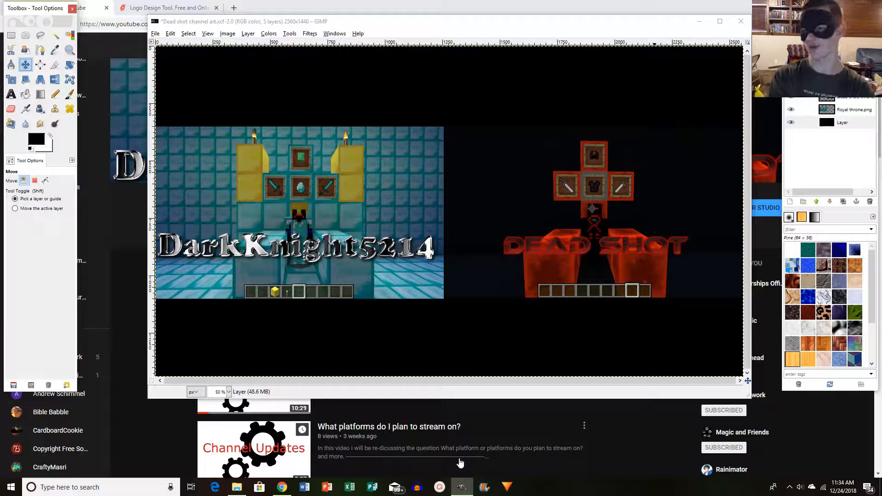
click(699, 23)
Capture a rectangular region of the channel banner with Greenshot and close the capture without saving it.
click(790, 487)
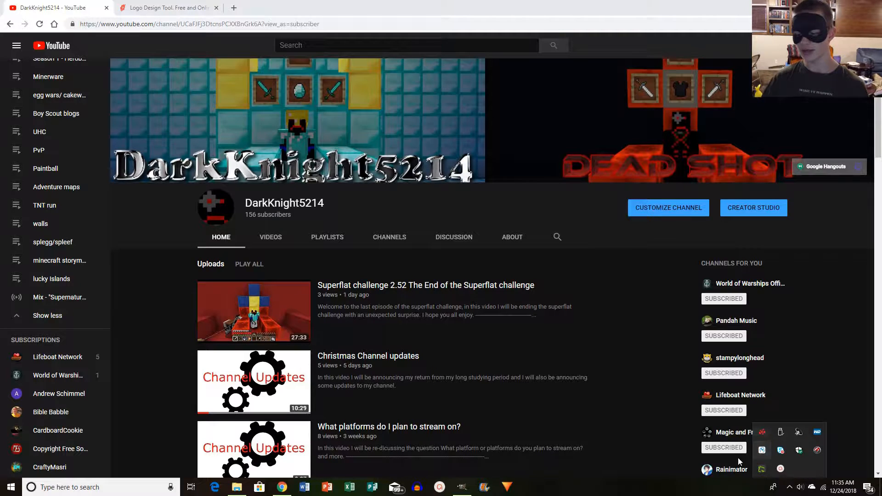
right_click(762, 469)
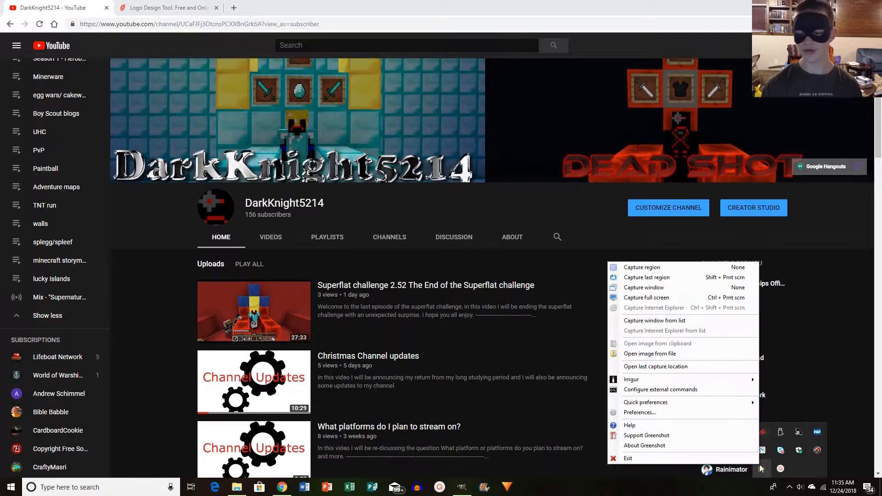
click(856, 377)
click(789, 488)
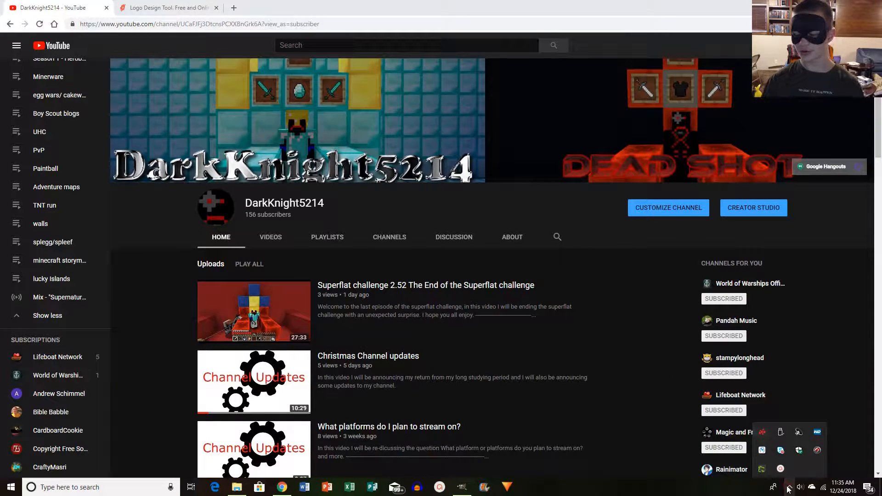
right_click(769, 469)
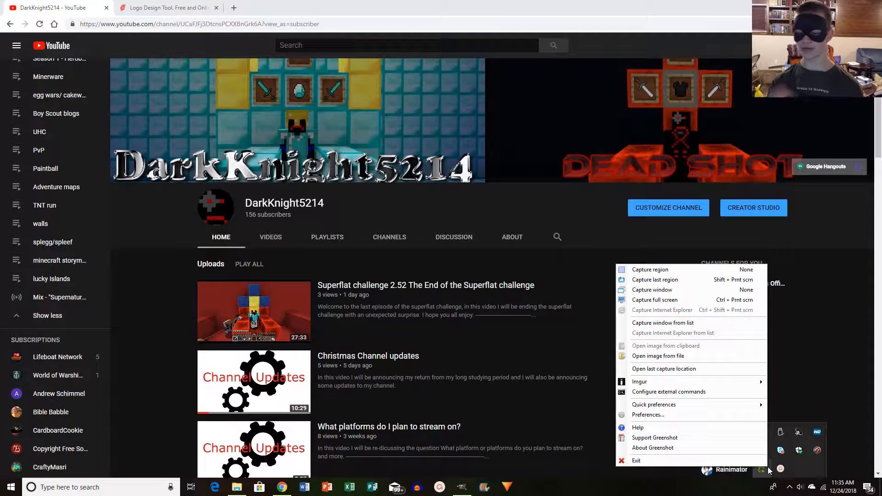
click(651, 270)
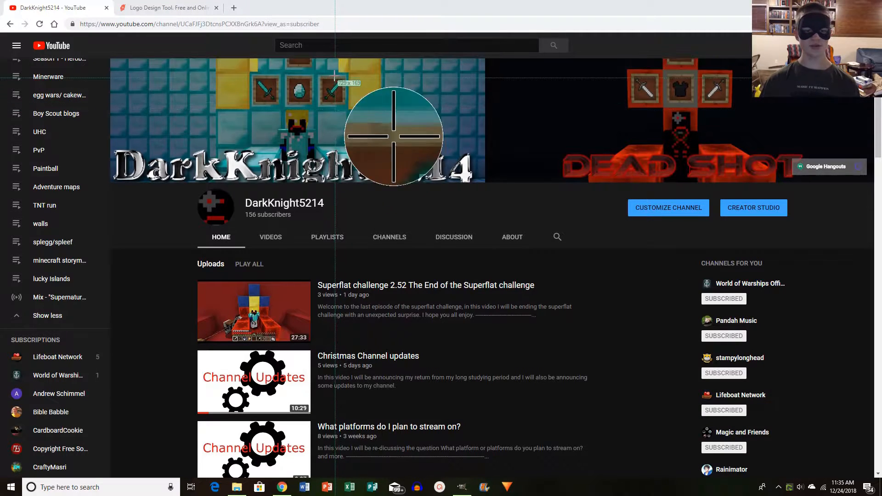
drag(328, 57, 552, 159)
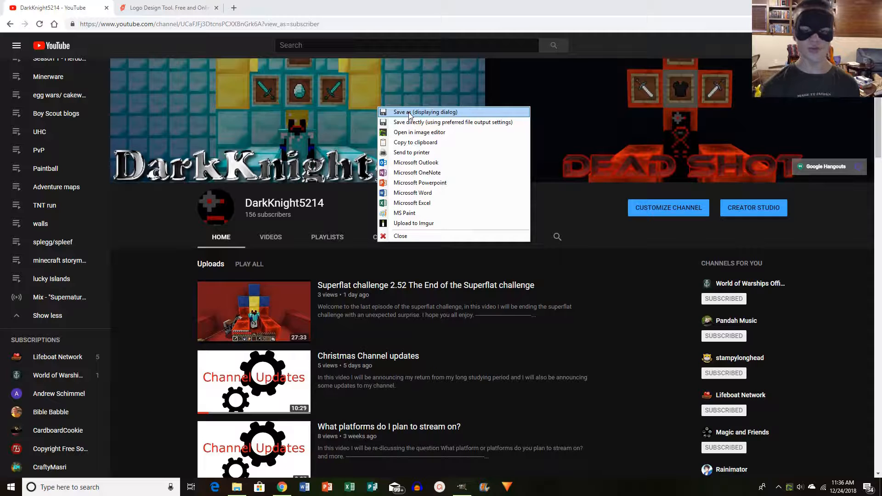
click(390, 237)
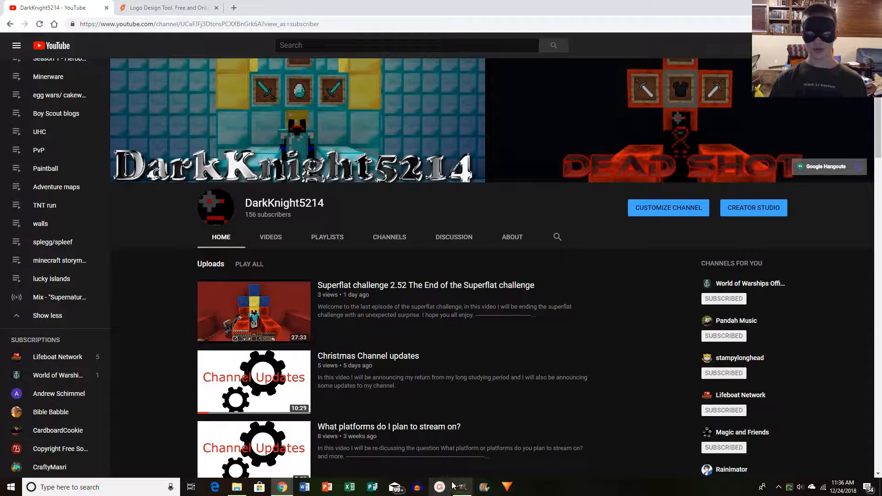
Bring the channel art in GIMP back up for another look and minimize it again.
mouse_move(455, 486)
click(462, 452)
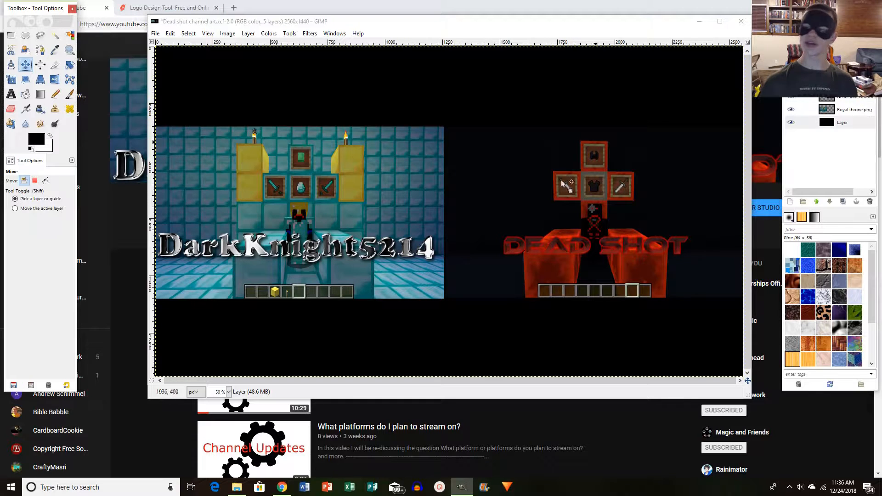
click(700, 21)
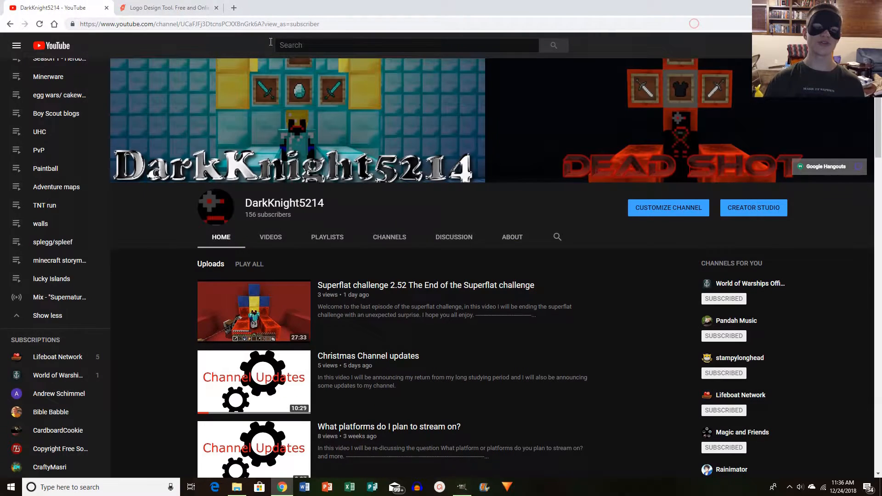
Switch to the FlamingText page, preview the Clan logo's variations and return to the list of logo designs.
click(171, 4)
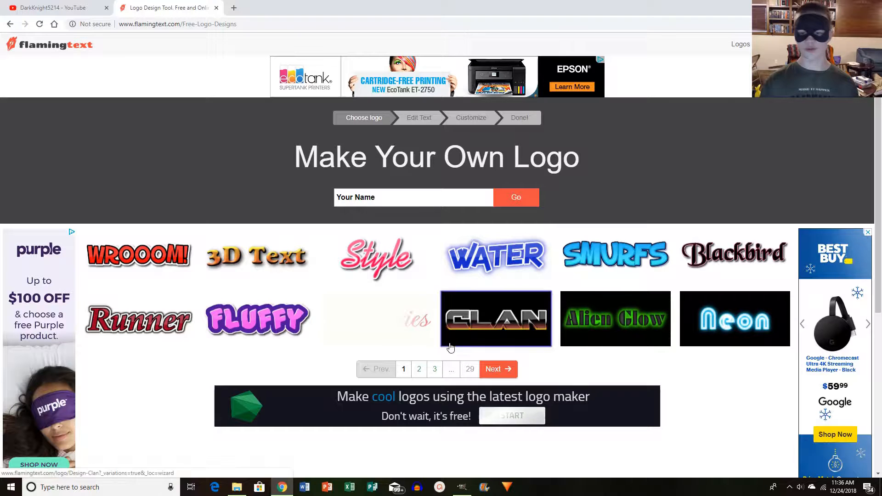
click(474, 316)
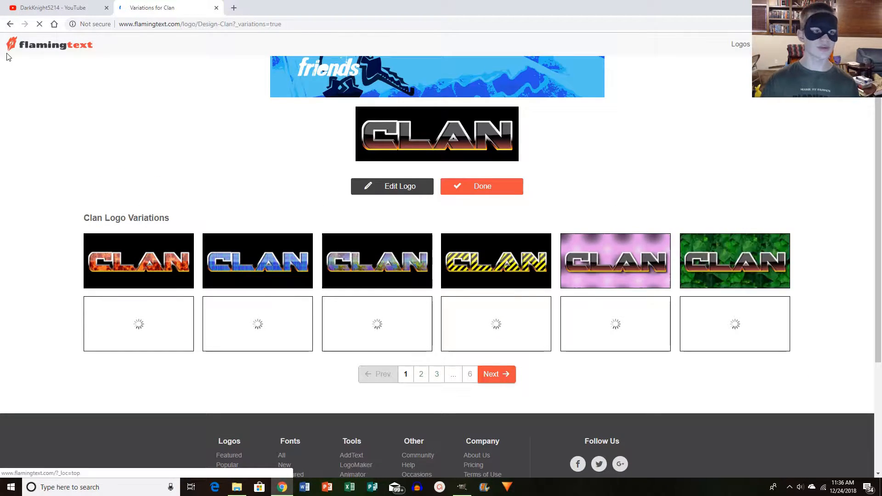
click(10, 25)
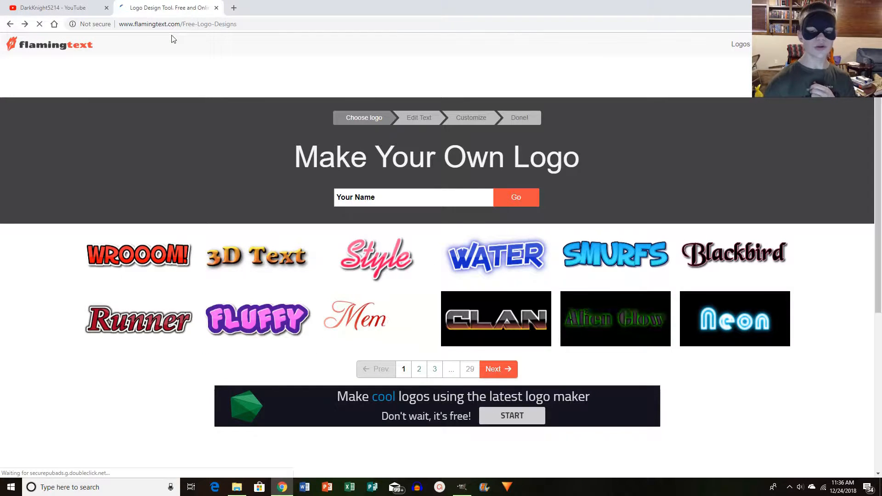
Replace the placeholder logo name with "DEAD SHOT" and generate the designs with that text.
click(391, 194)
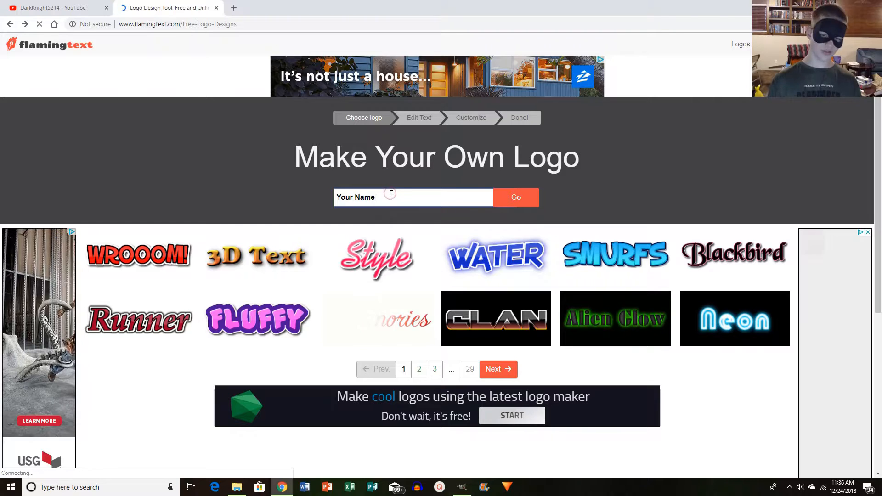
key(BackSpace)
key(BackSpace)
key(BackSpace)
key(BackSpace)
key(BackSpace)
key(BackSpace)
key(BackSpace)
key(BackSpace)
key(BackSpace)
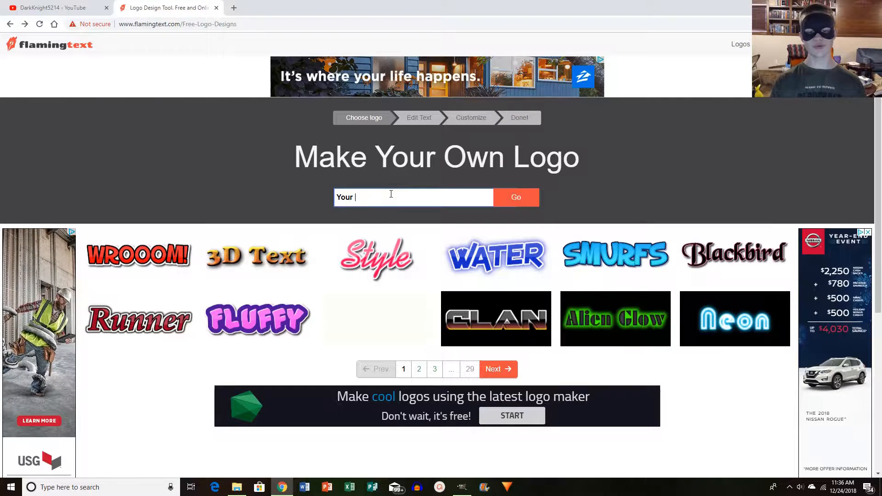
text(DE)
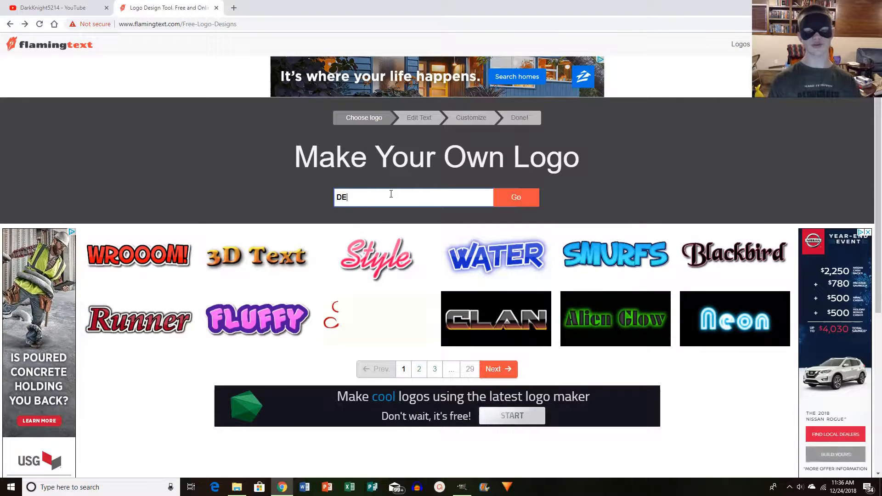
text(AD Sho)
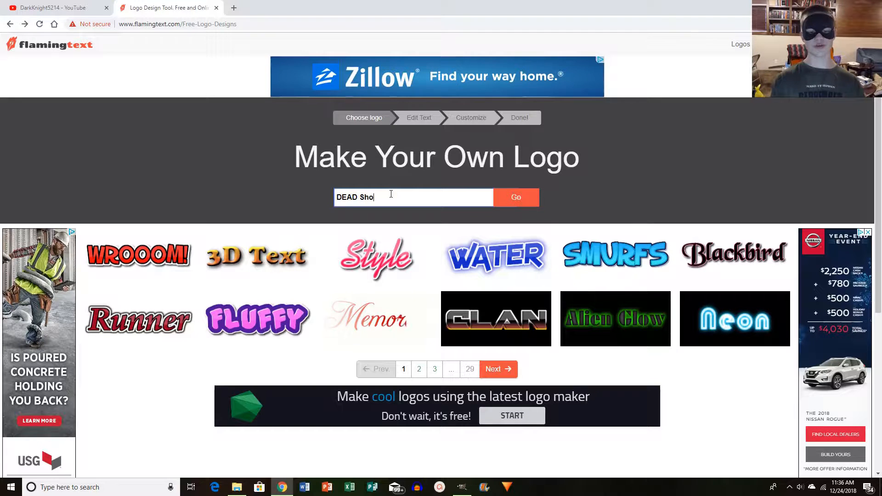
key(BackSpace)
key(BackSpace)
text(HOT)
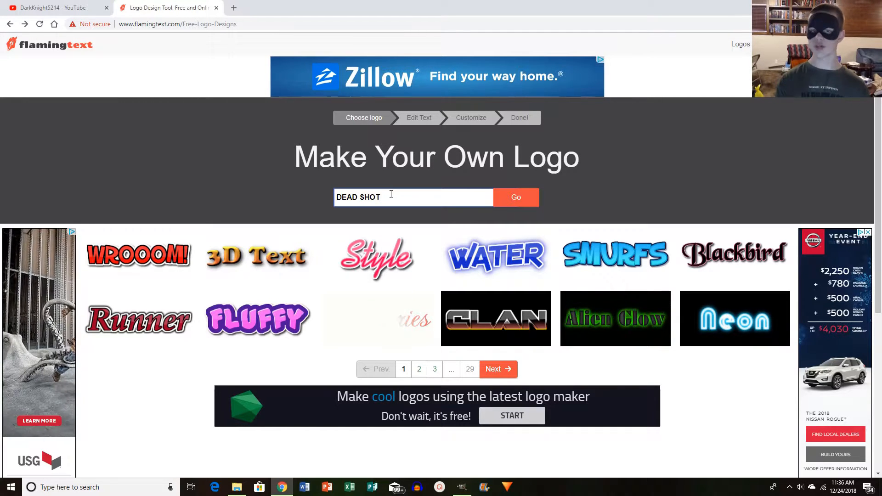
click(532, 204)
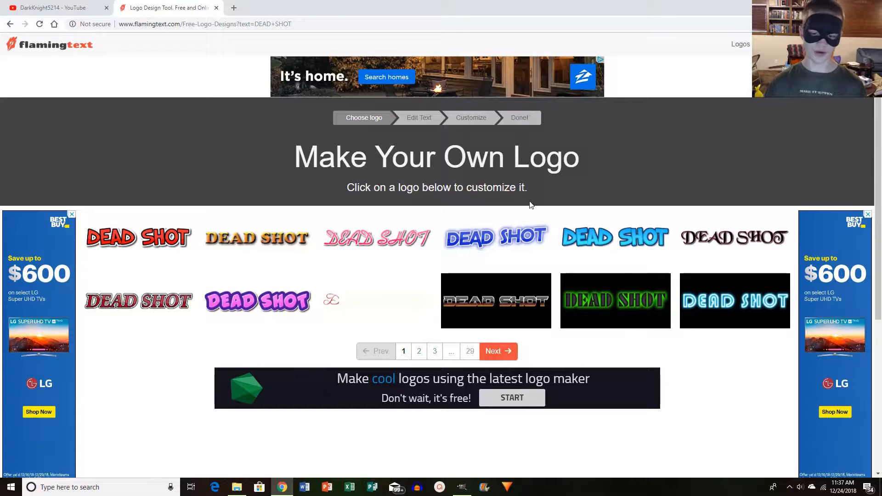
Choose the Clan design for DEAD SHOT and open its Ethnocentric font variation for editing.
click(483, 300)
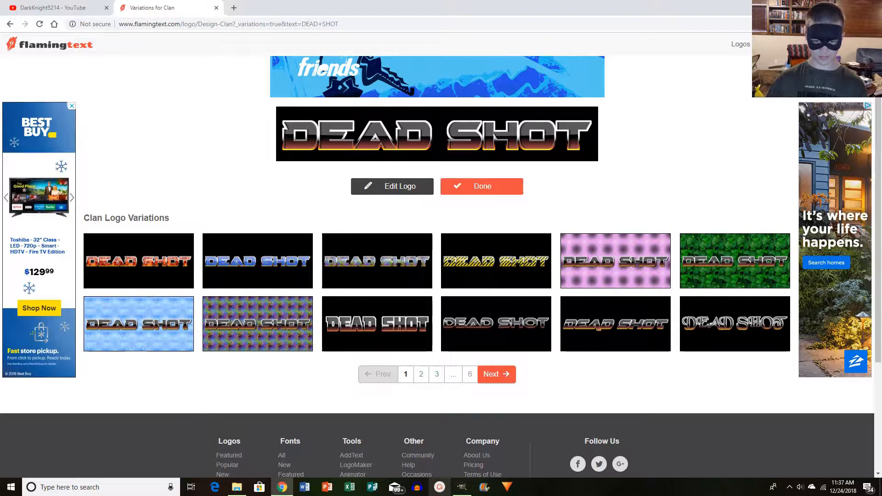
mouse_move(462, 487)
mouse_move(457, 446)
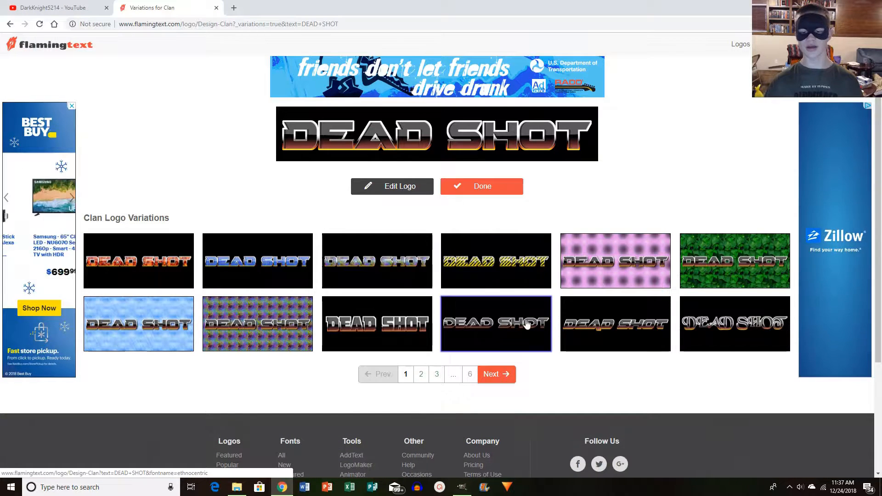
click(527, 324)
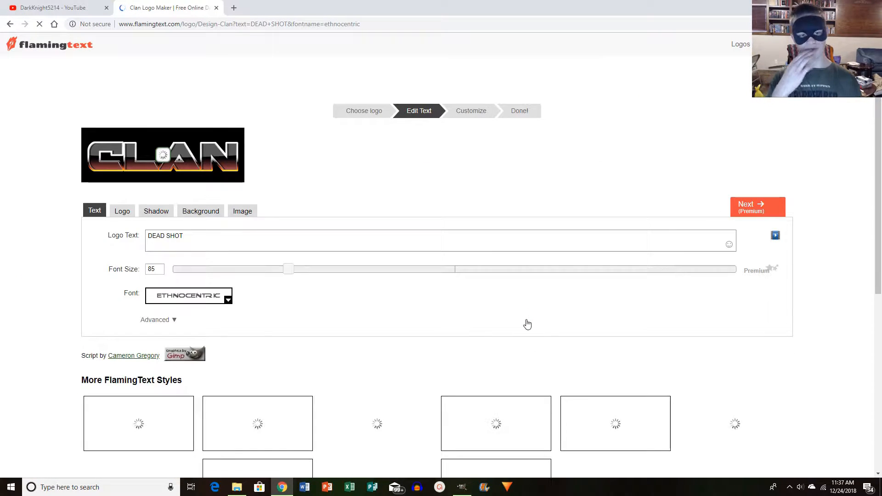
scroll(432, 202, down, 3)
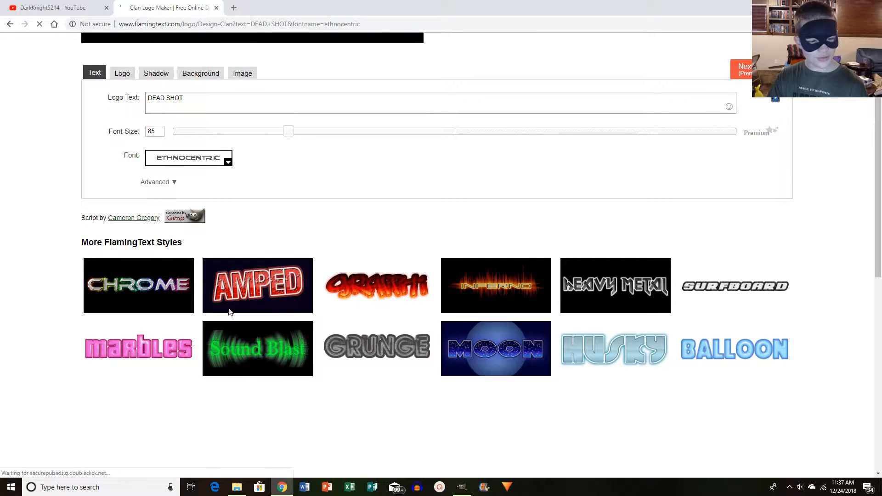
scroll(250, 66, up, 3)
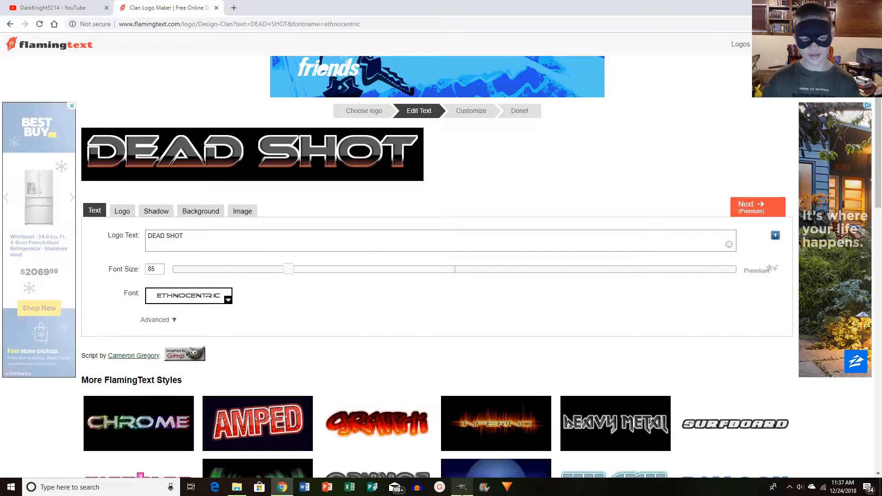
mouse_move(462, 486)
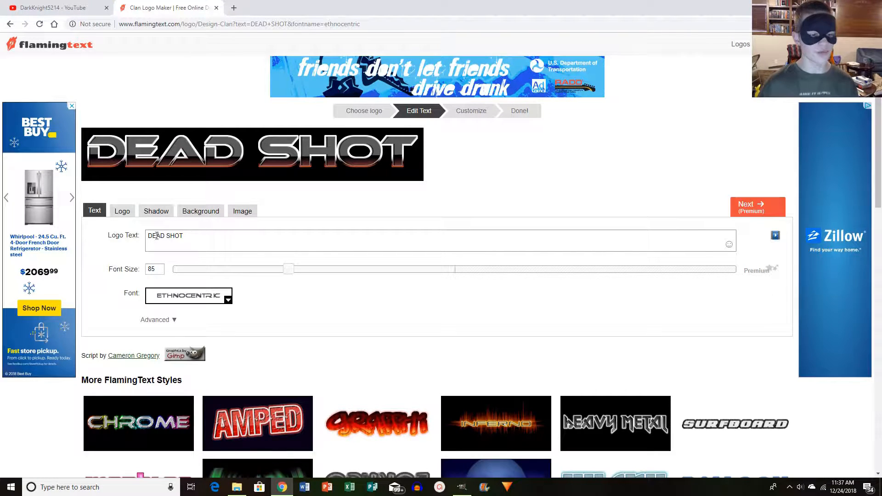
Change the logo's fill gradient to the standard light blue to turquoise gradient.
click(122, 211)
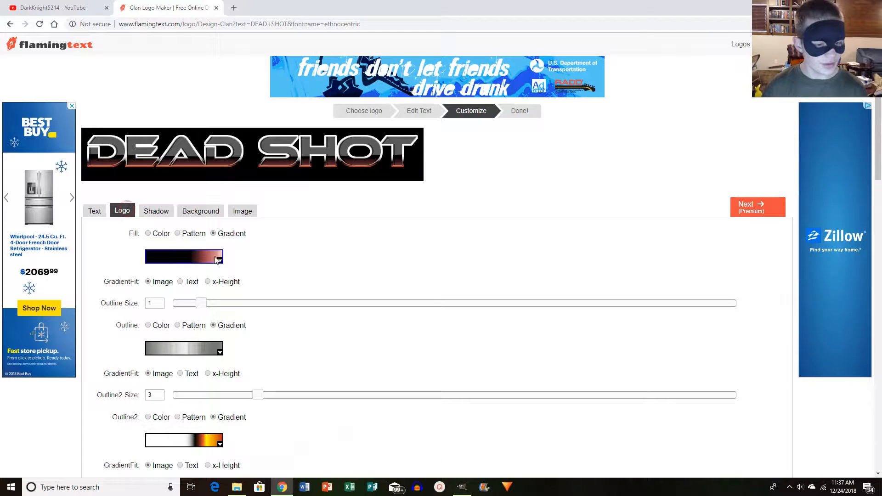
scroll(248, 221, down, 3)
click(193, 124)
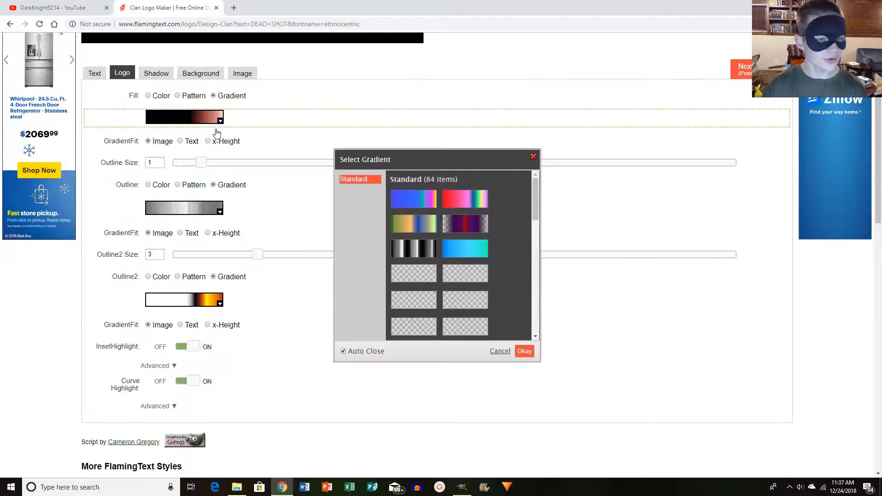
click(459, 252)
scroll(350, 173, up, 3)
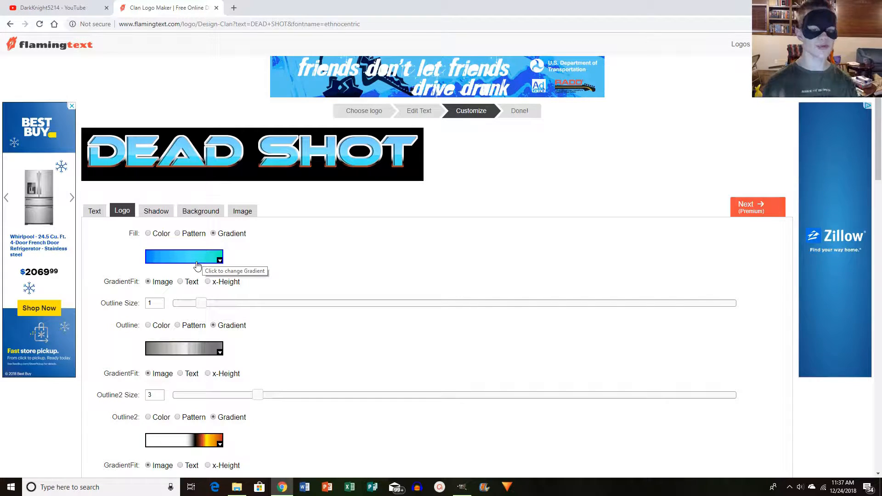
Browse the standard gradients and change the logo's fill to the black-red-yellow gradient.
click(204, 255)
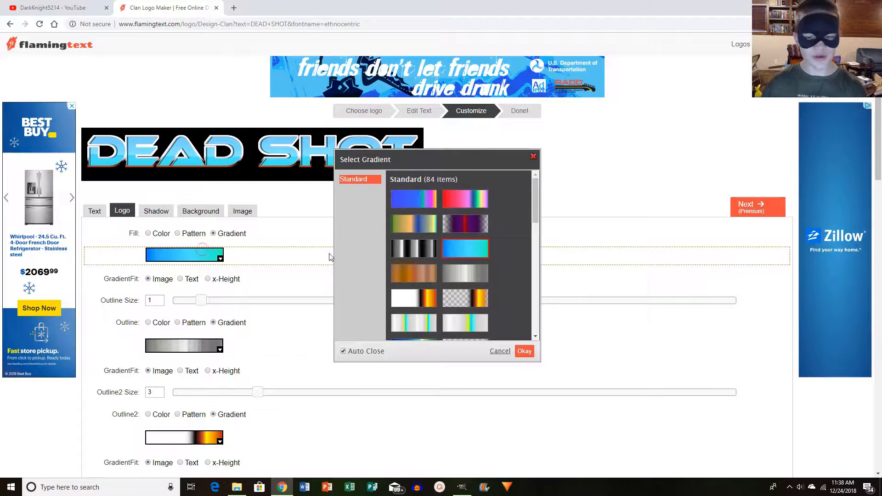
scroll(445, 224, down, 8)
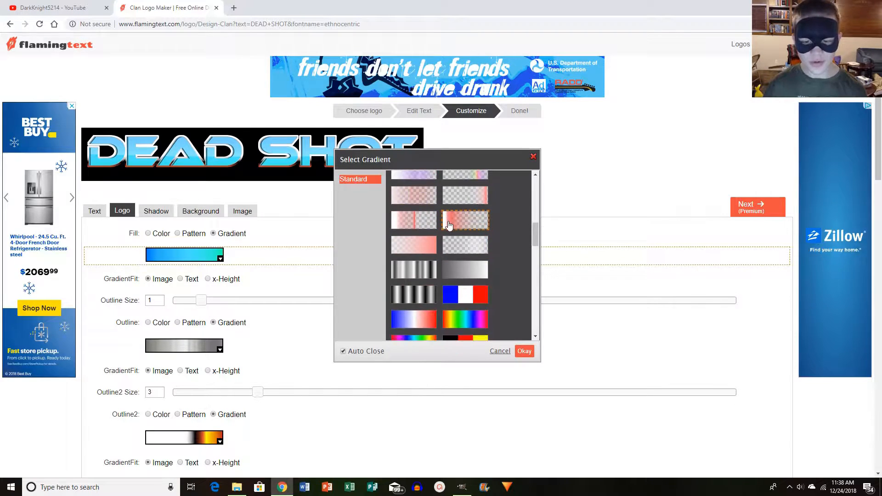
scroll(425, 231, down, 6)
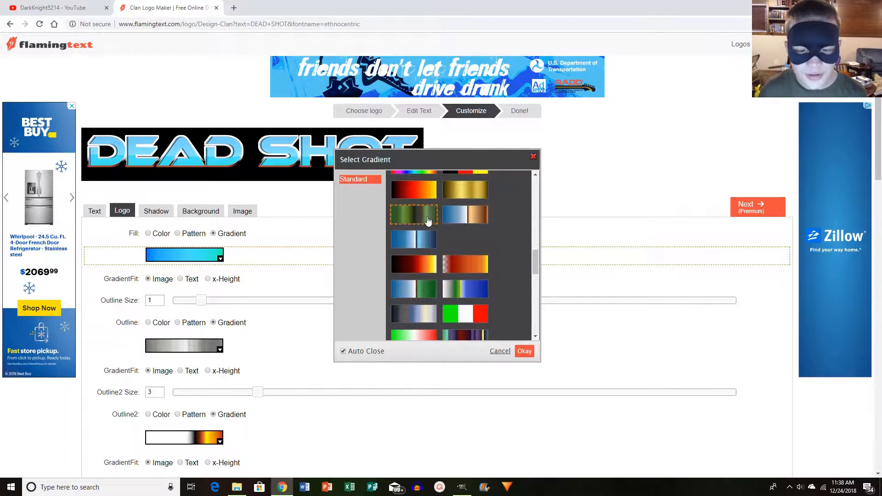
scroll(446, 225, down, 10)
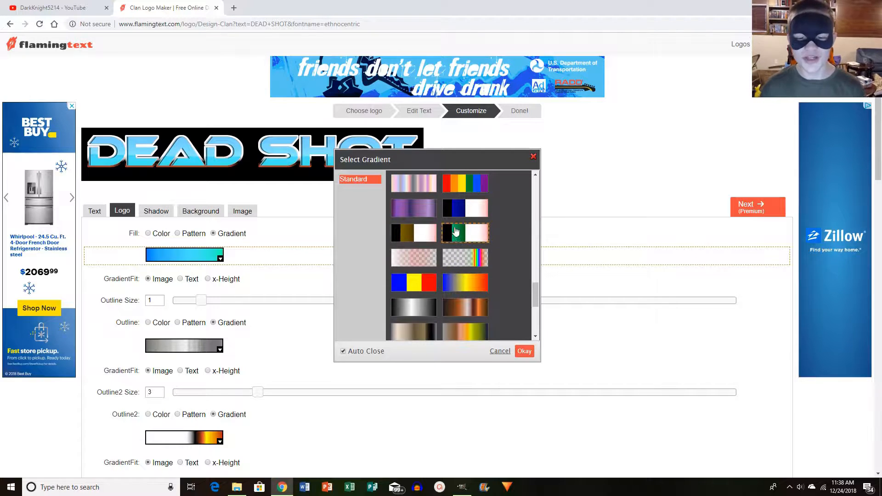
scroll(460, 249, up, 10)
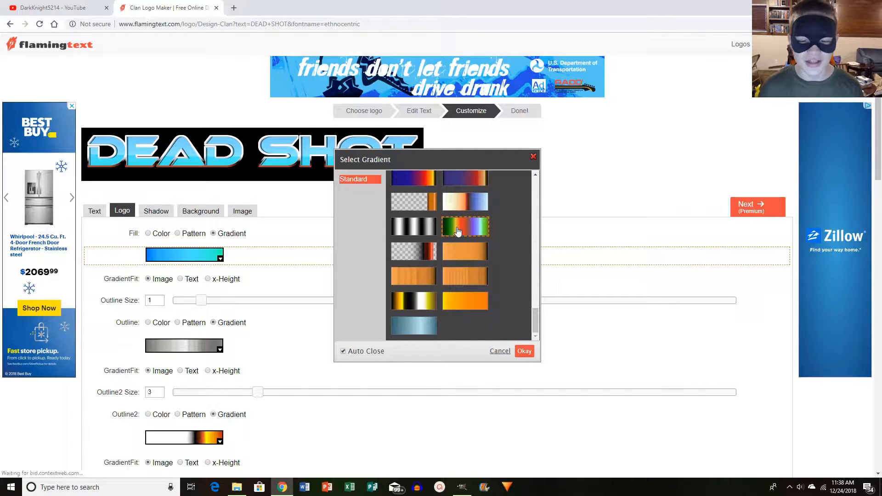
scroll(462, 263, up, 8)
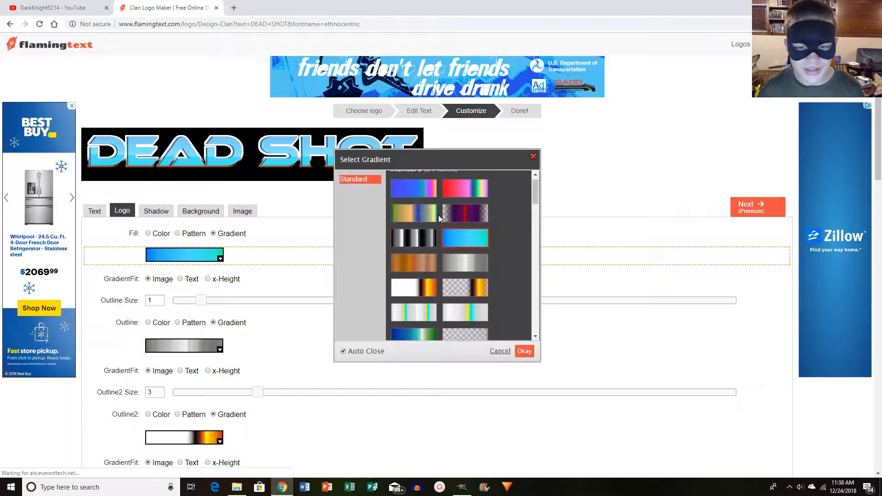
scroll(458, 224, down, 2)
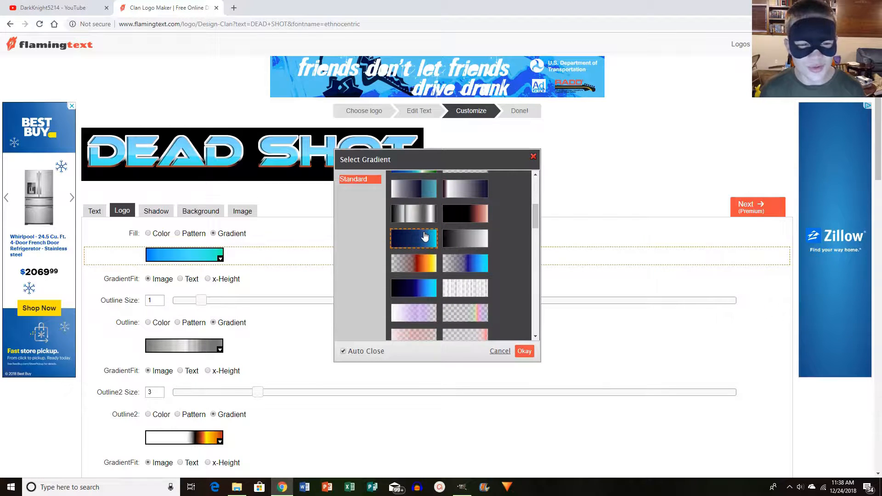
scroll(457, 224, down, 5)
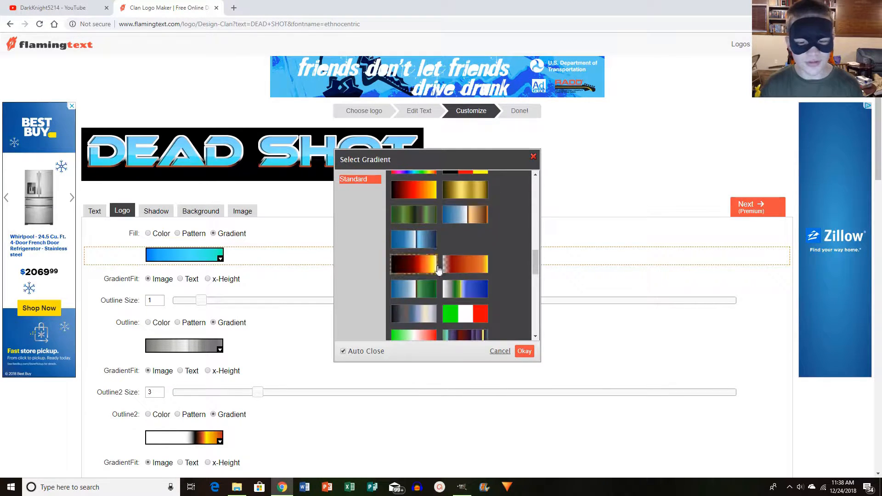
click(420, 202)
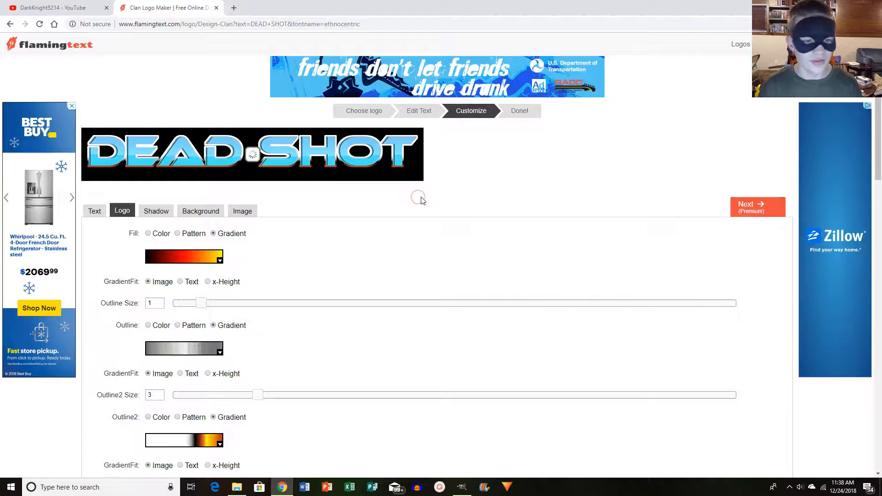
Switch the logo's fill from a gradient to a solid color and choose a dark red, about #a60b0b.
click(149, 234)
click(189, 255)
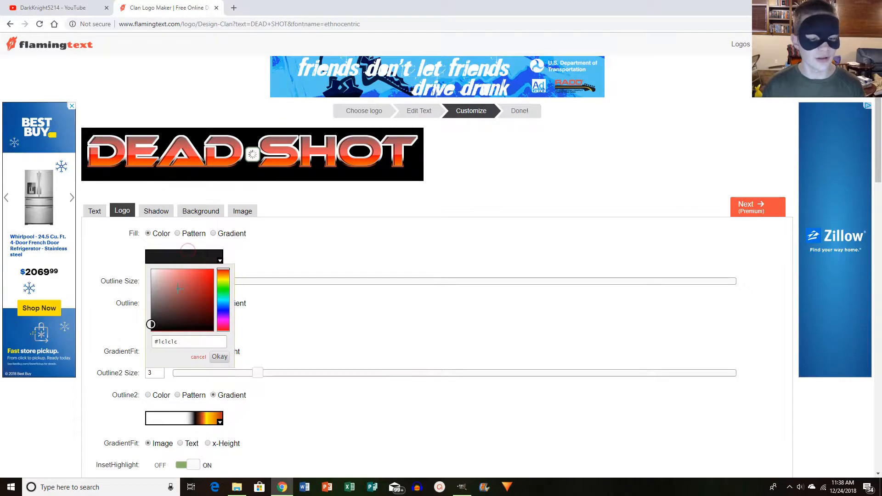
click(205, 279)
drag(206, 277, 196, 285)
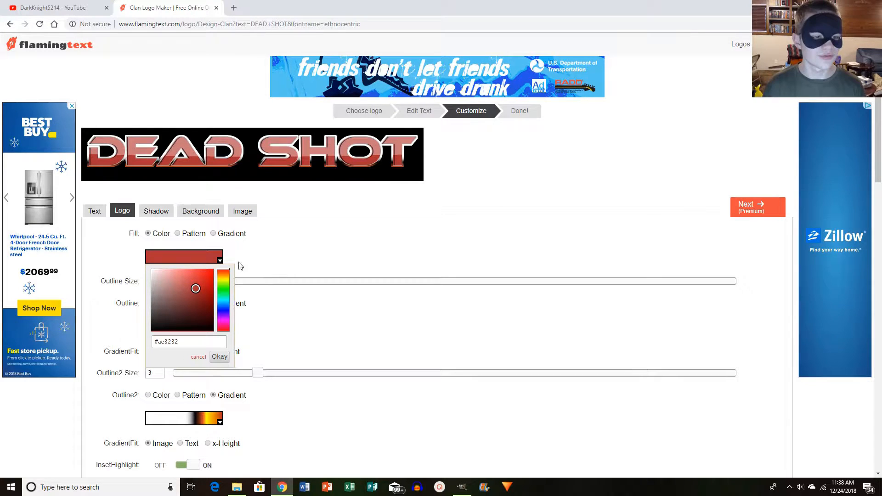
drag(195, 289, 210, 291)
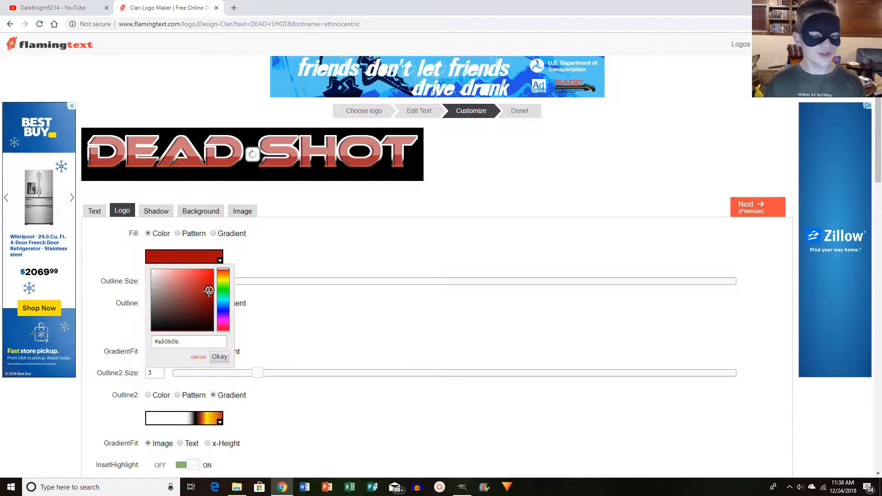
click(339, 257)
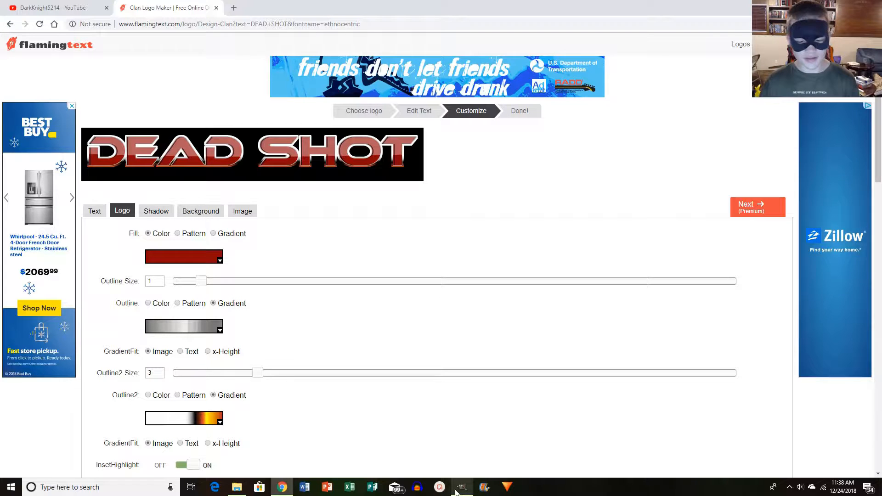
Peek at the channel art in GIMP and set the logo's first outline to the Blue Green gradient.
mouse_move(458, 455)
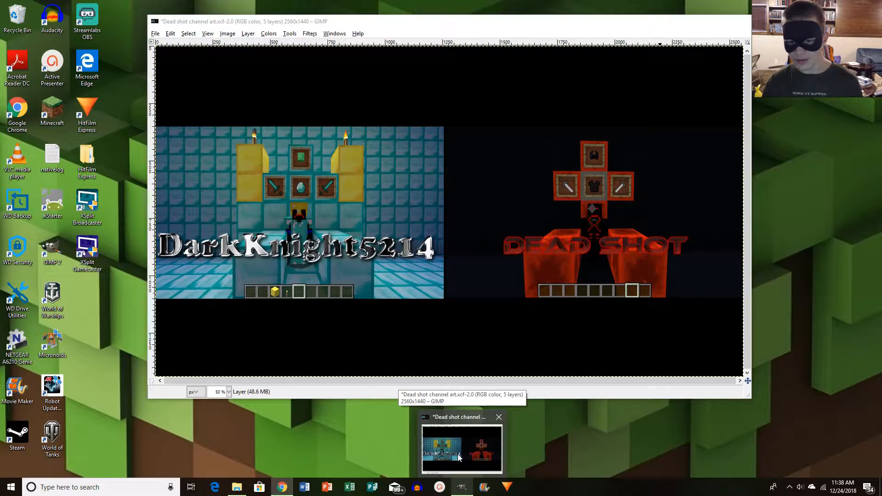
scroll(194, 257, down, 1)
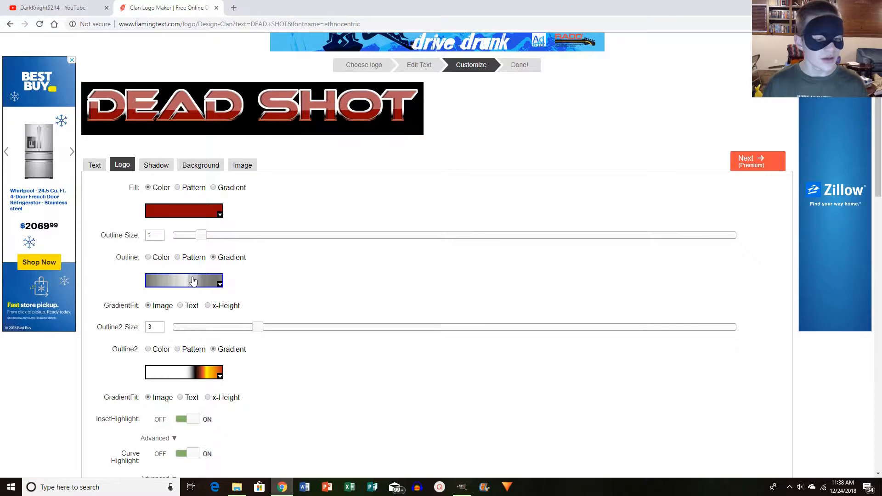
click(193, 280)
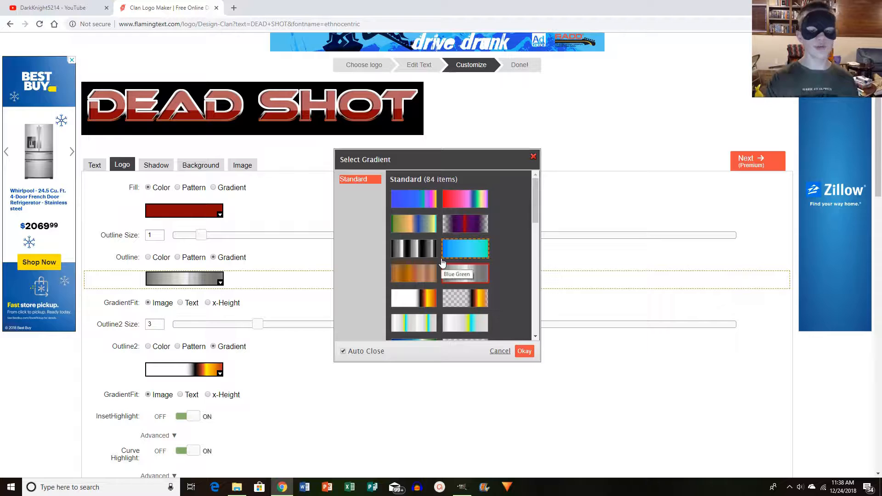
click(455, 247)
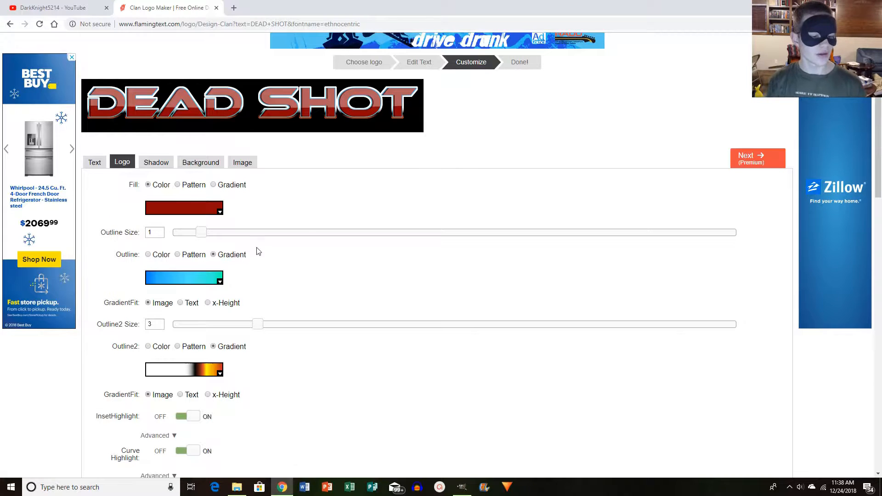
Change the second outline's gradient to the standard one running from blue through teal and purple to yellow.
scroll(165, 239, down, 3)
click(170, 235)
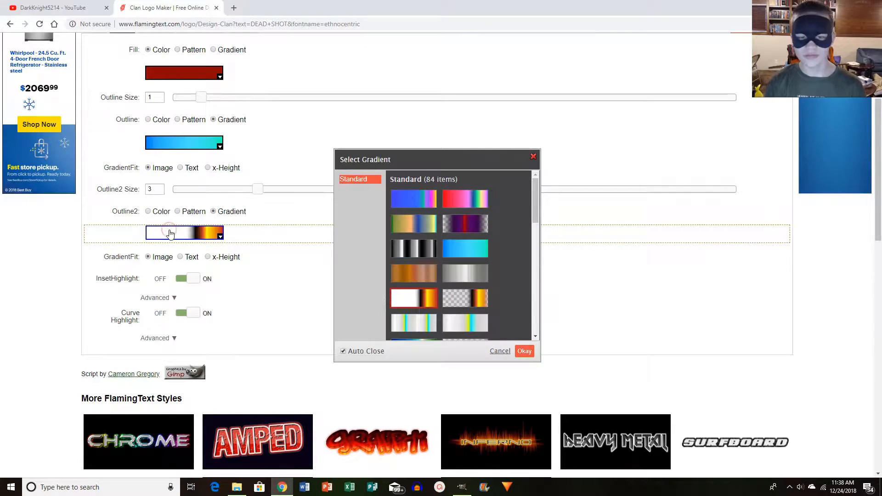
click(424, 199)
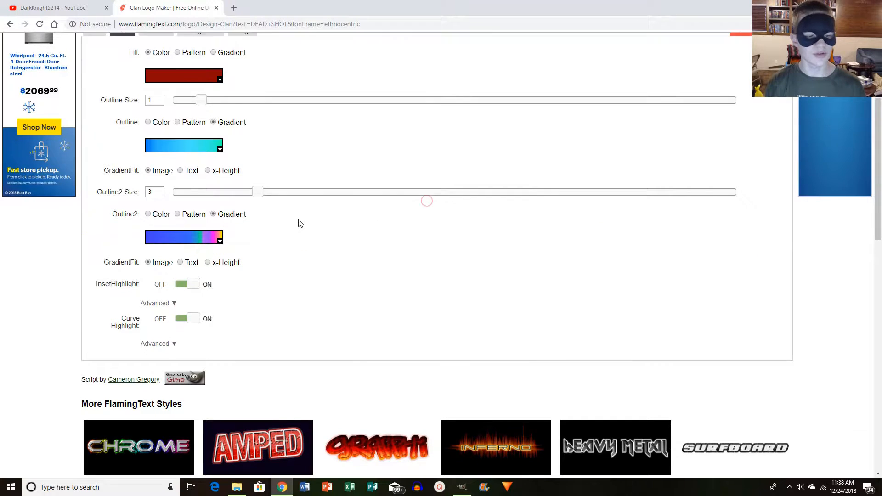
scroll(300, 223, up, 4)
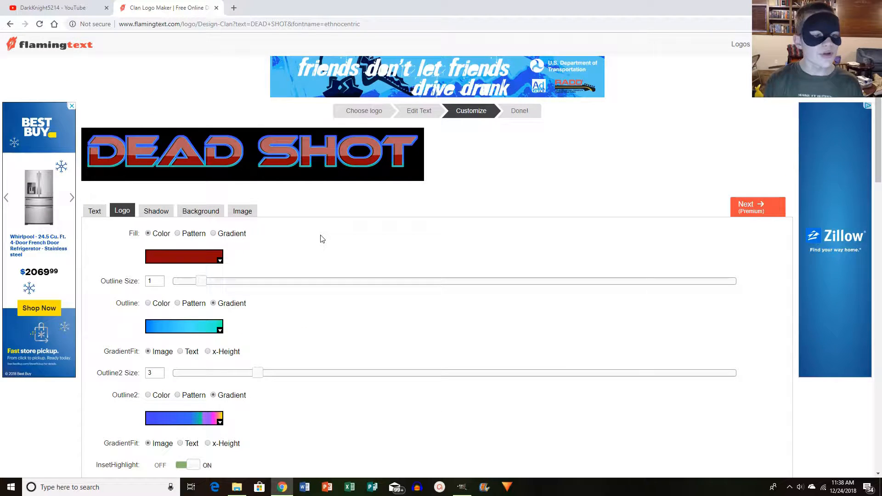
Browse the Cool category of fonts for the logo text and close the font list.
scroll(317, 248, down, 2)
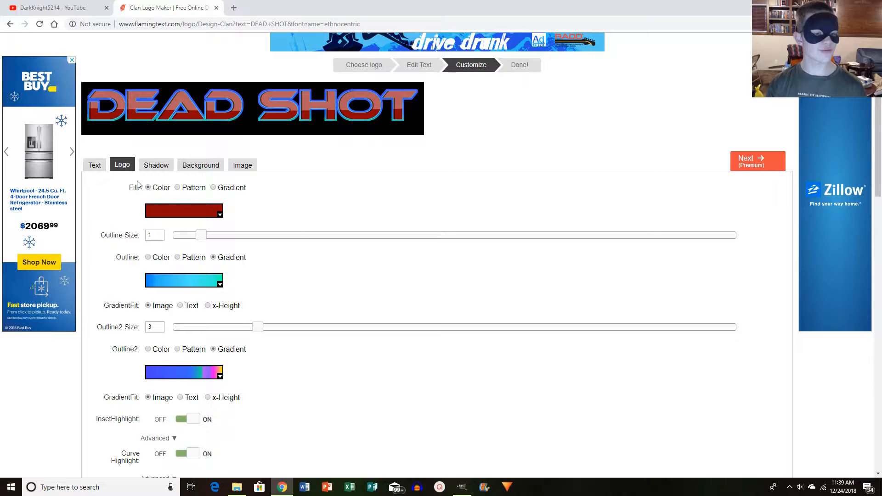
click(95, 166)
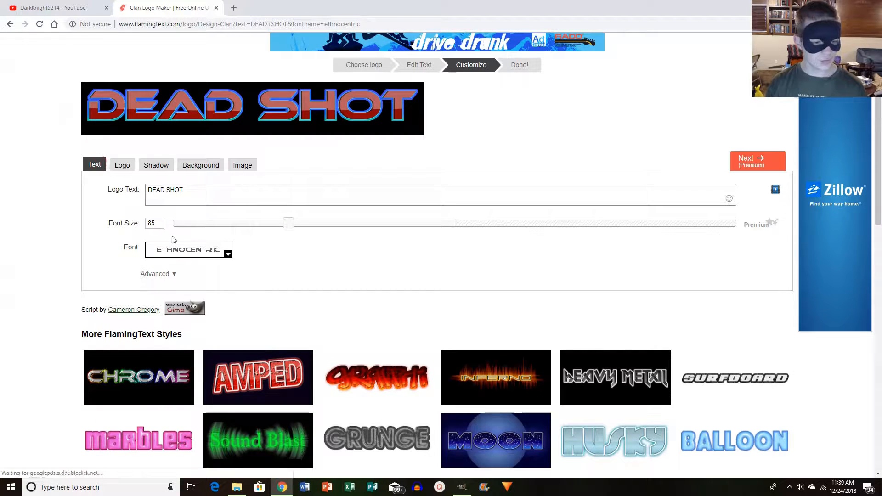
click(189, 250)
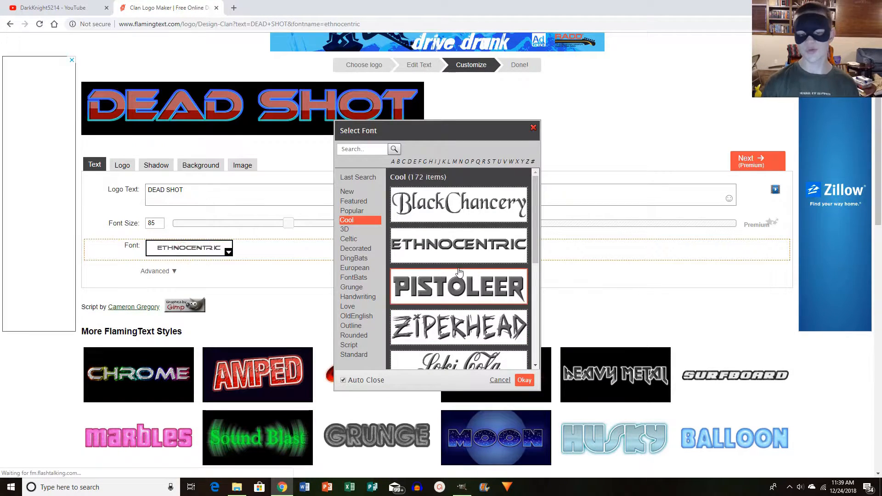
scroll(459, 272, down, 8)
scroll(460, 273, up, 5)
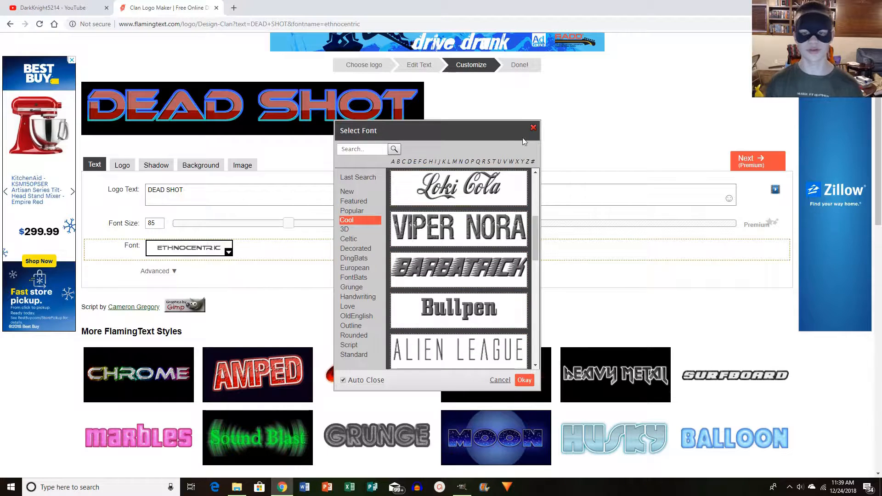
click(533, 127)
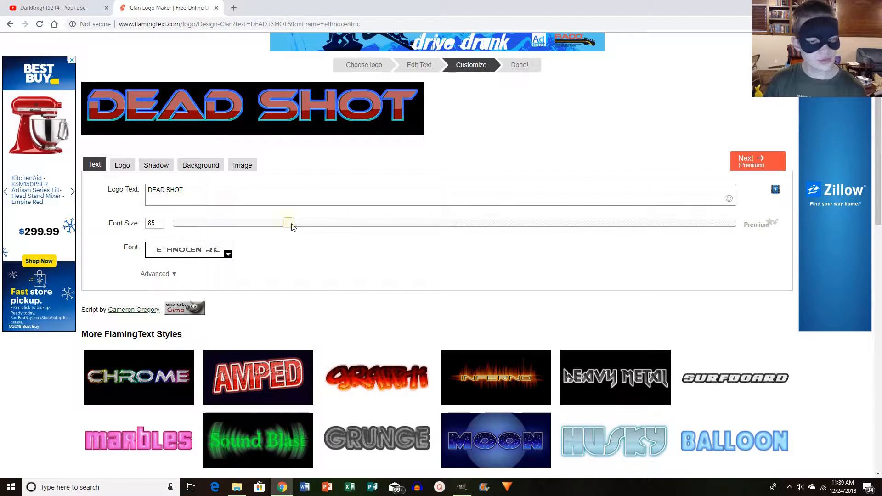
Try larger font sizes of 121, 143 and 117 for the DEAD SHOT text.
click(339, 227)
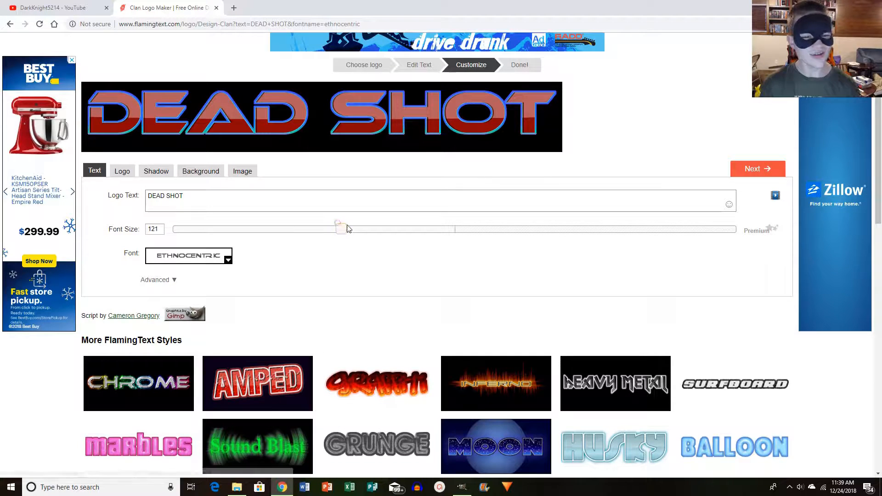
click(374, 233)
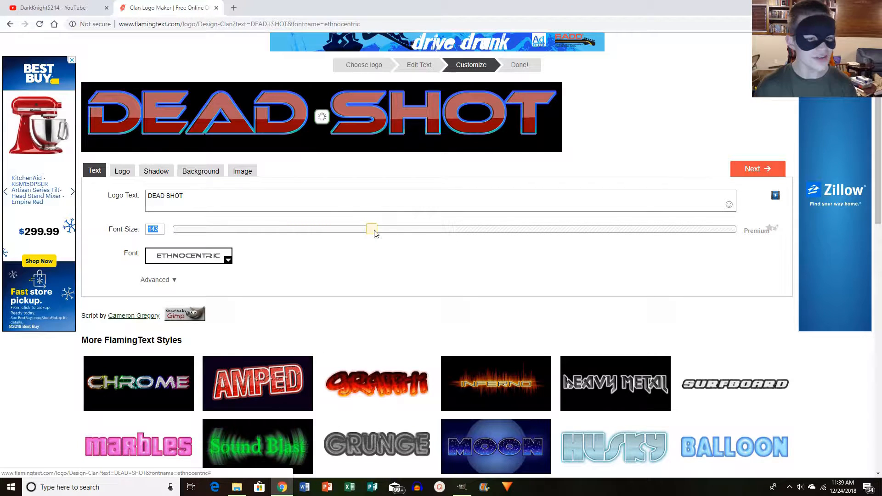
drag(370, 240, 334, 241)
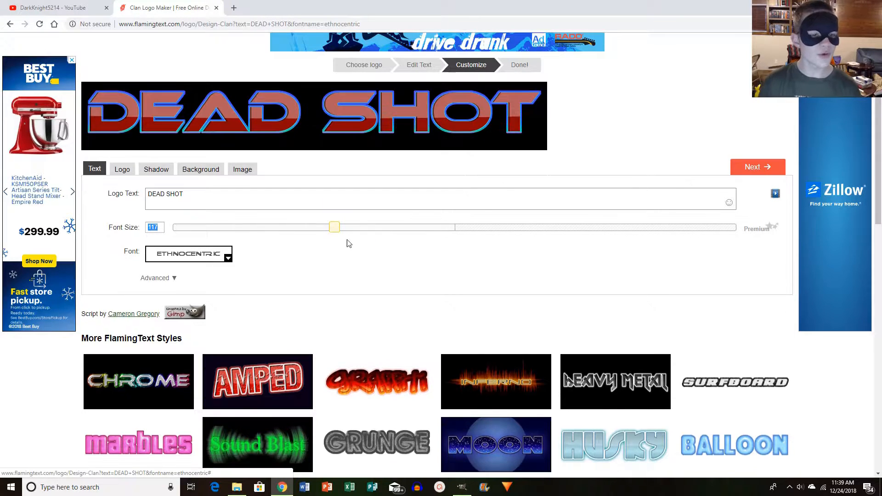
Check the lettering in the GIMP channel art, return to FlamingText and set the logo's font size to 92.
mouse_move(461, 486)
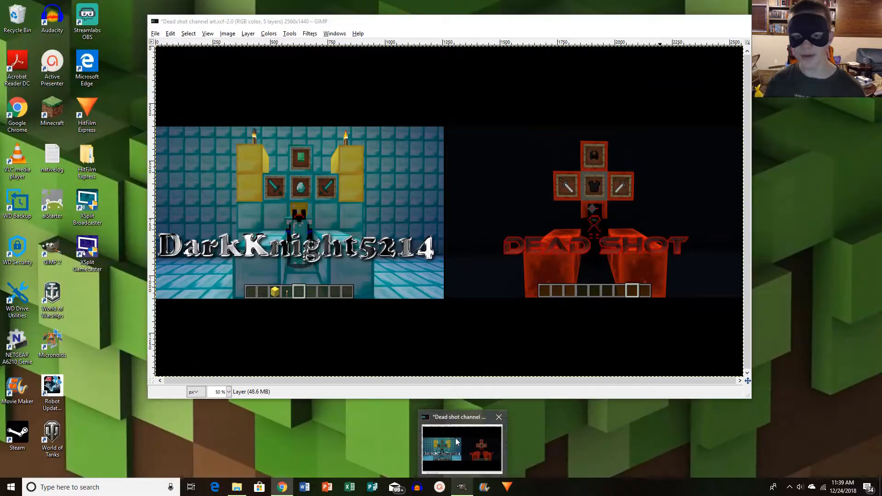
click(458, 471)
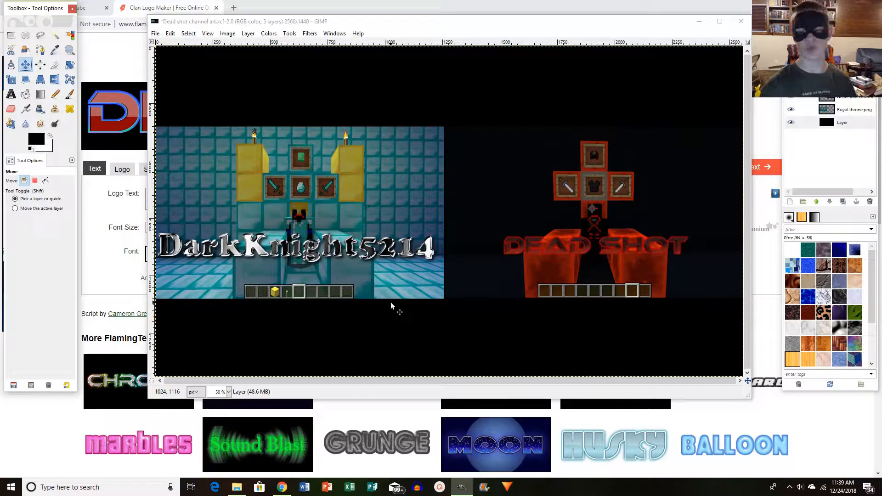
click(699, 21)
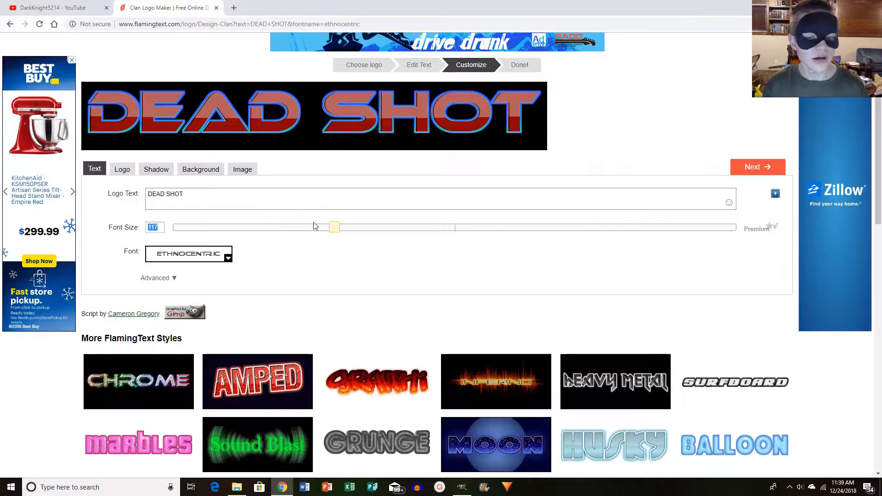
drag(334, 230, 300, 229)
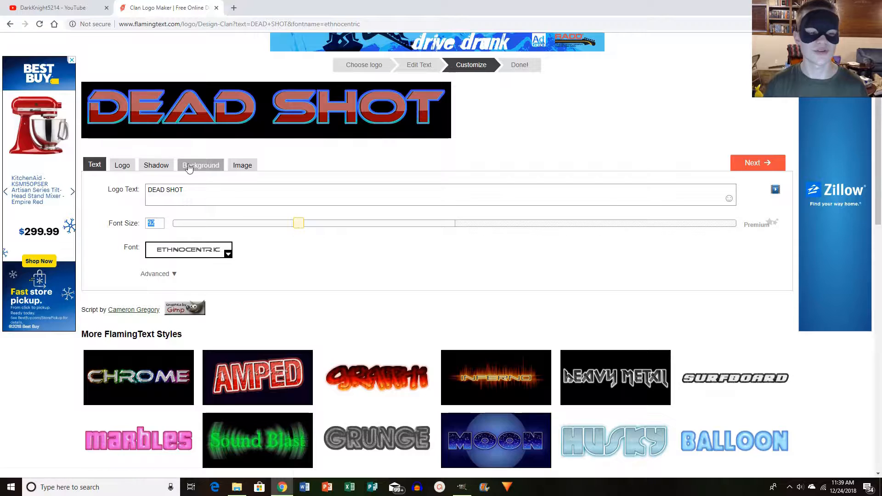
Set the logo's drop shadow color to bright red, #e60a0a.
click(154, 166)
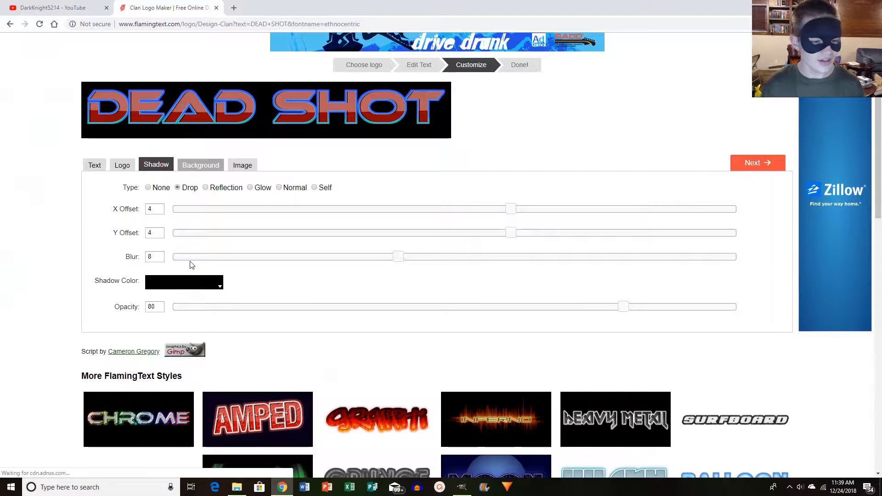
click(188, 282)
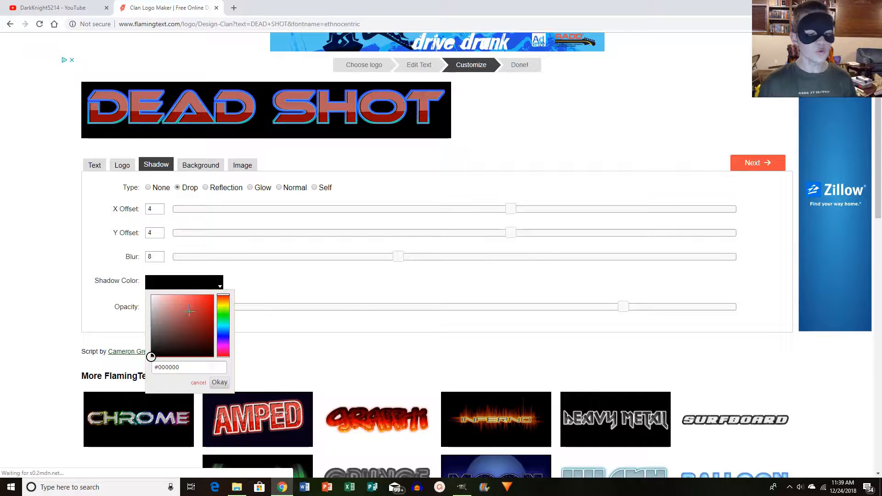
click(201, 302)
click(211, 300)
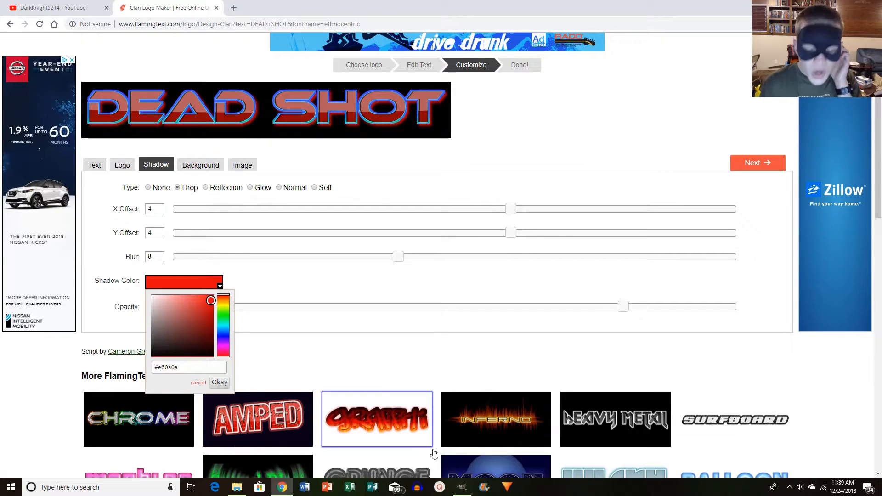
Brighten the logo's drop shadow color to red #f70707.
mouse_move(462, 491)
mouse_move(464, 472)
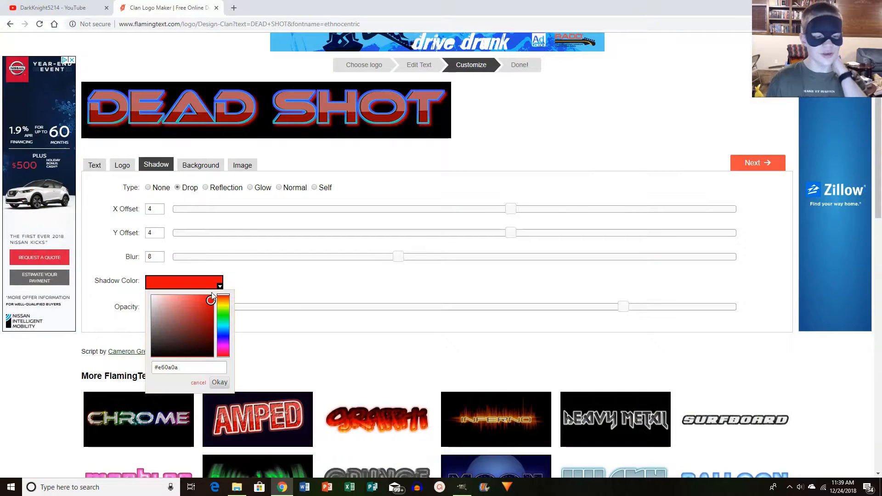
drag(212, 300, 212, 297)
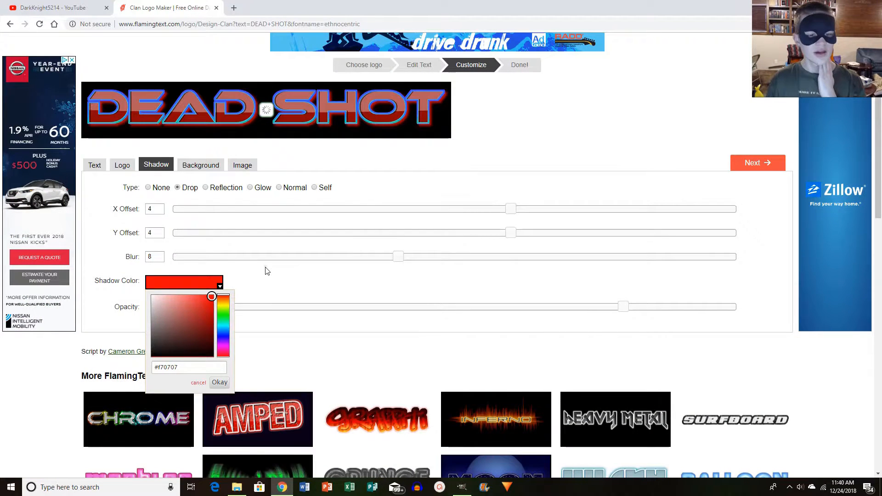
click(267, 271)
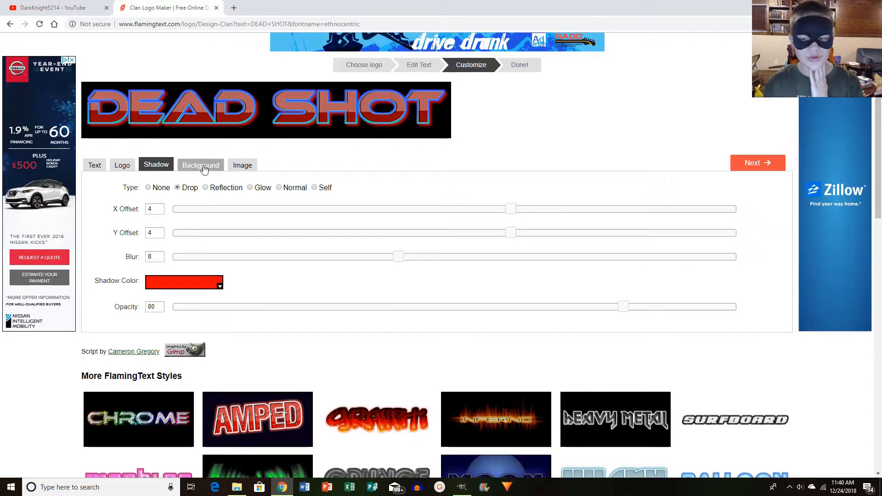
Make the logo's background transparent instead of a solid color.
click(205, 169)
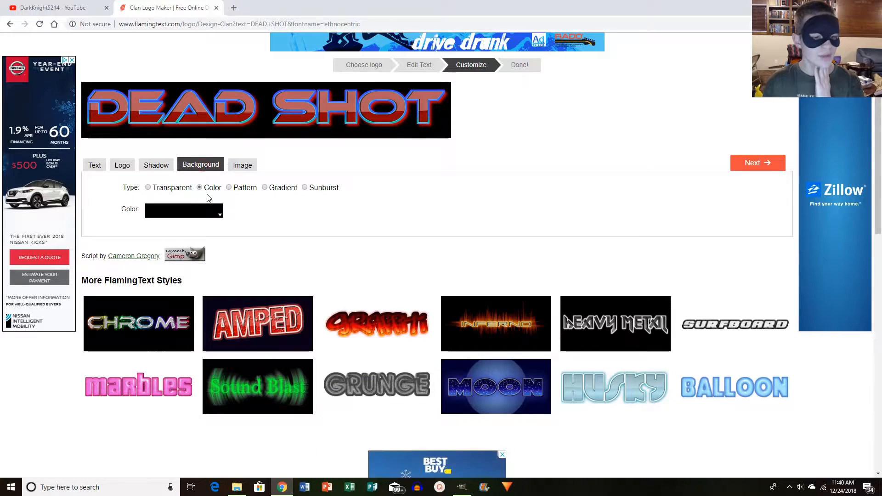
click(177, 210)
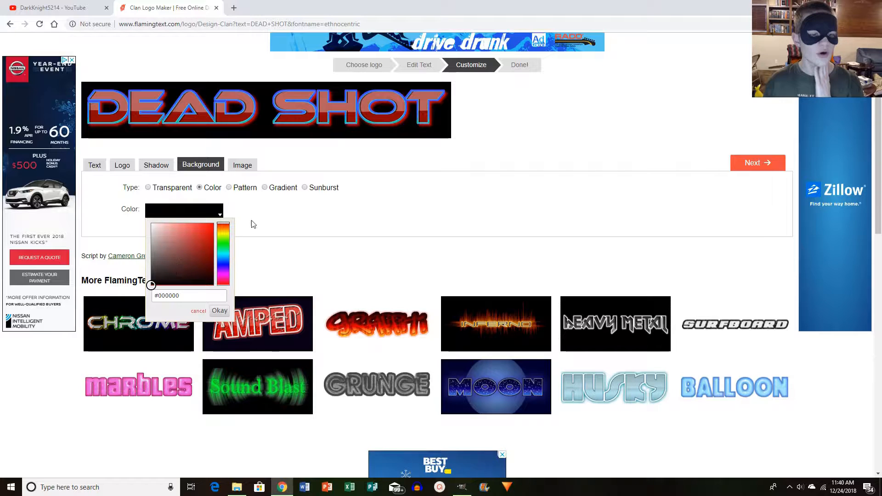
click(279, 206)
click(148, 187)
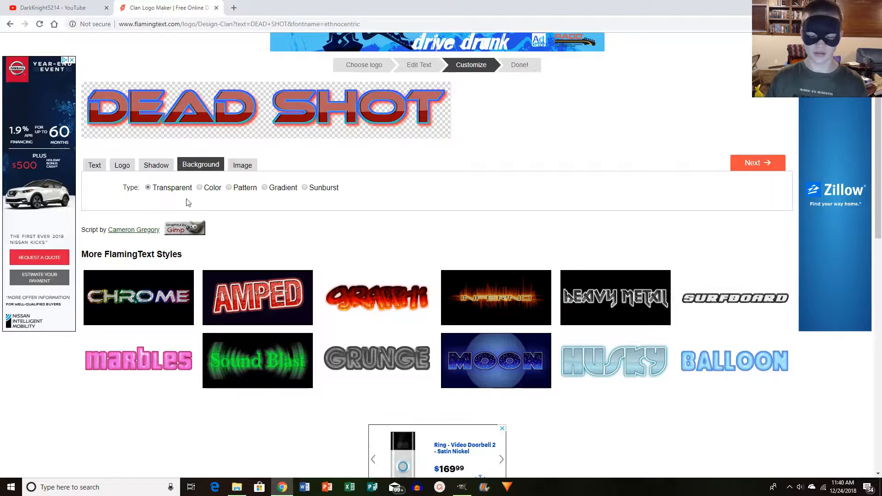
Check the DEAD SHOT lettering in the GIMP channel art and return to FlamingText.
mouse_move(461, 488)
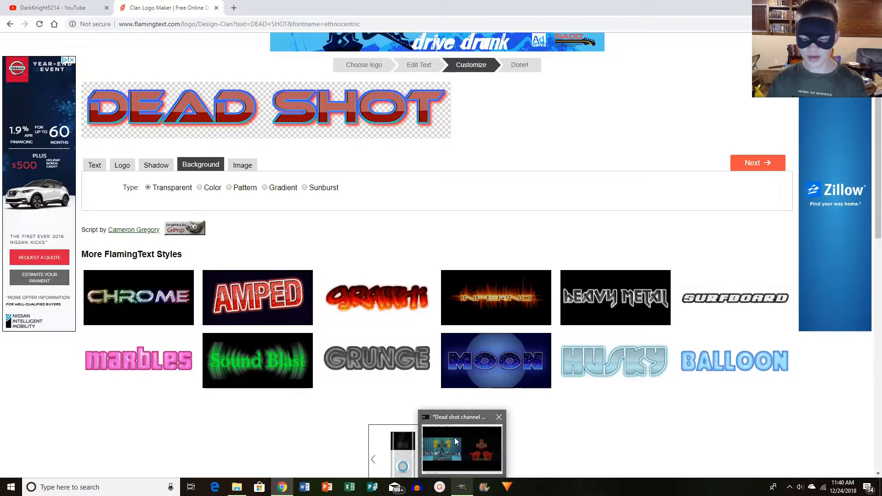
click(461, 464)
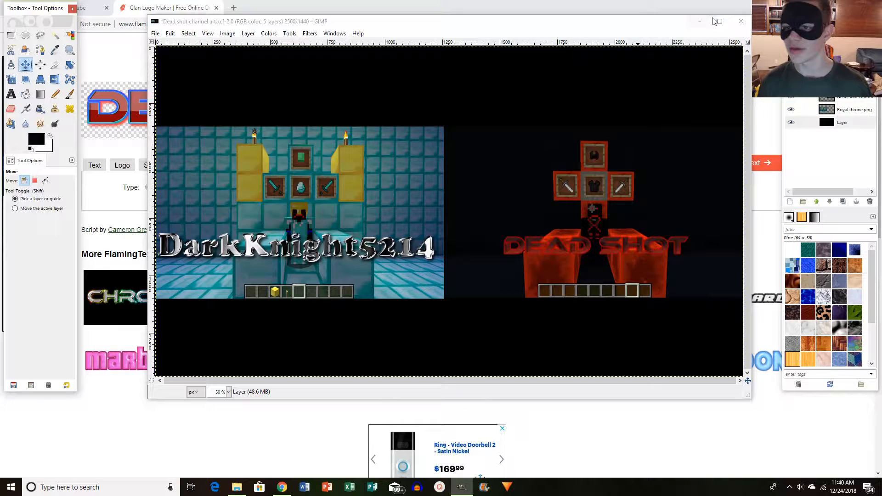
click(700, 22)
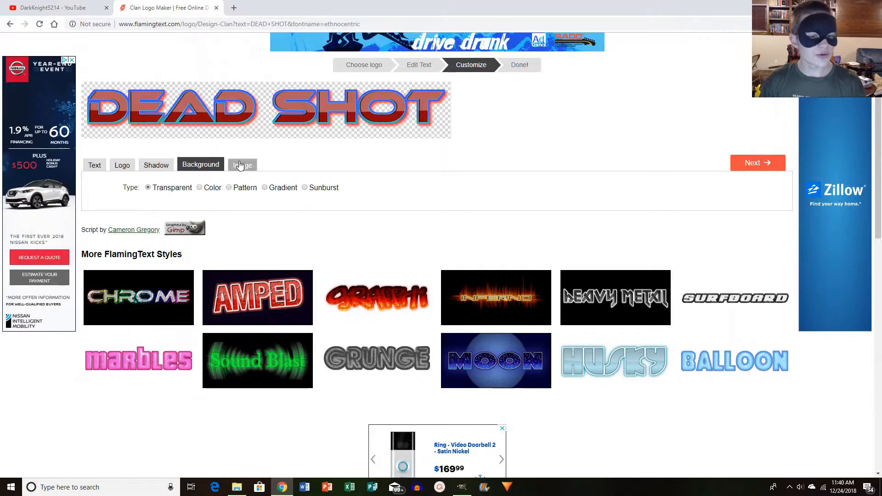
Try JPEG as the logo's file format, set it back to PNG and generate the finished logo.
click(239, 165)
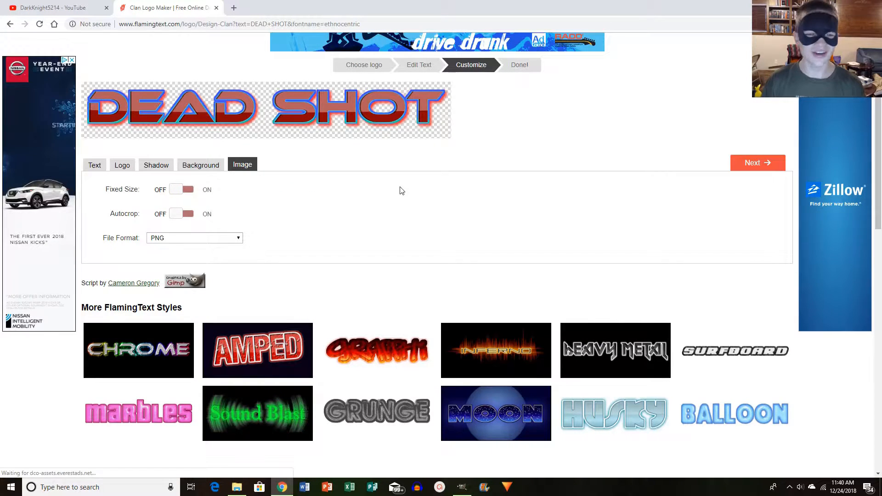
click(202, 238)
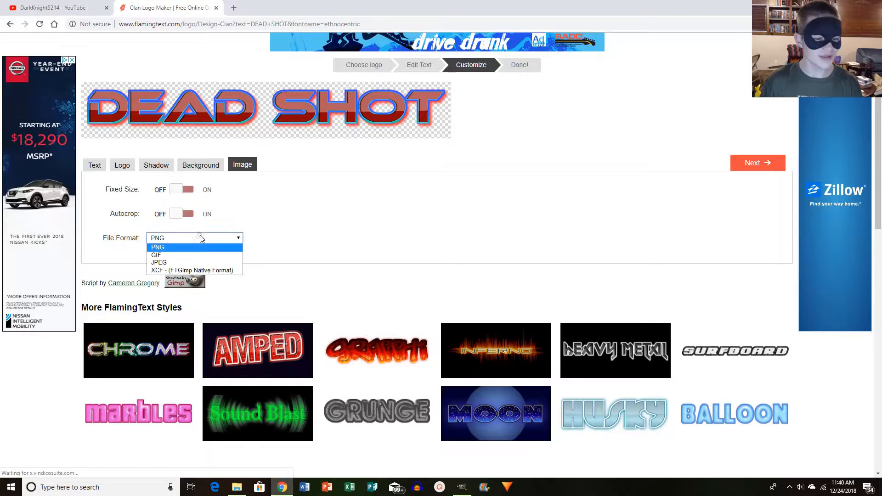
click(199, 236)
click(200, 237)
click(182, 262)
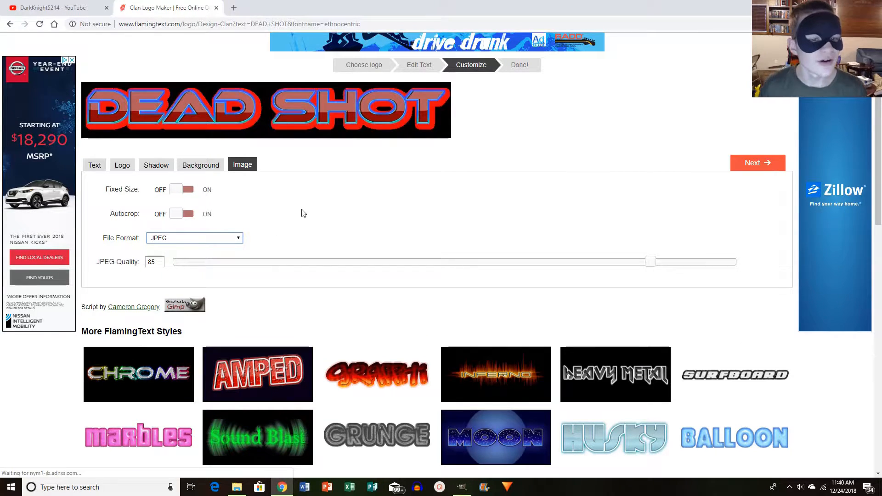
click(200, 237)
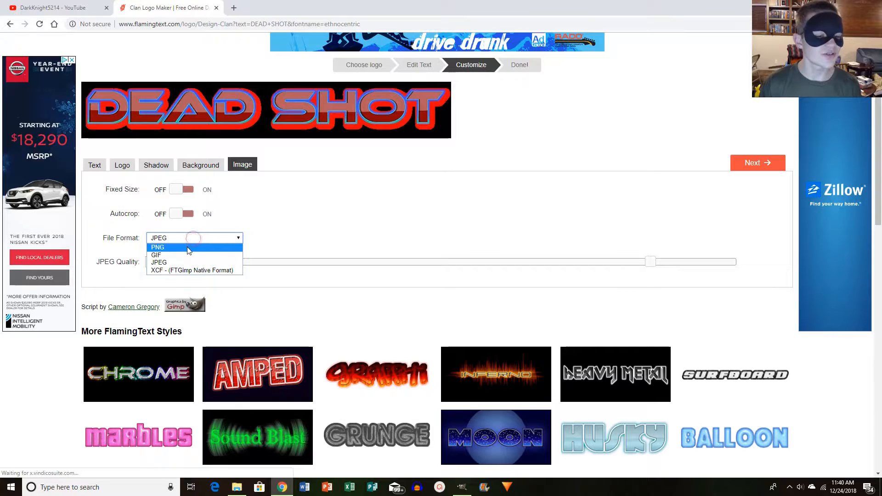
click(188, 248)
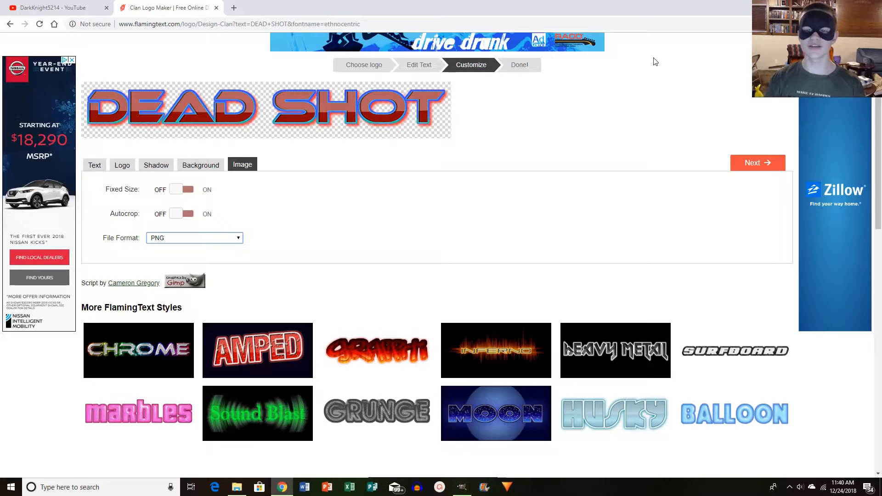
click(535, 64)
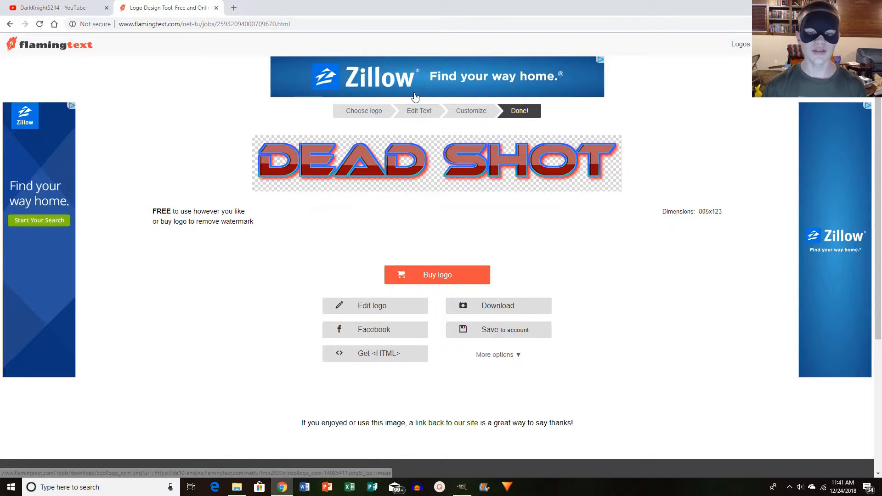
Start a new logo with the text DEAD SHOT in the Clan style and generate it without customizing.
click(370, 111)
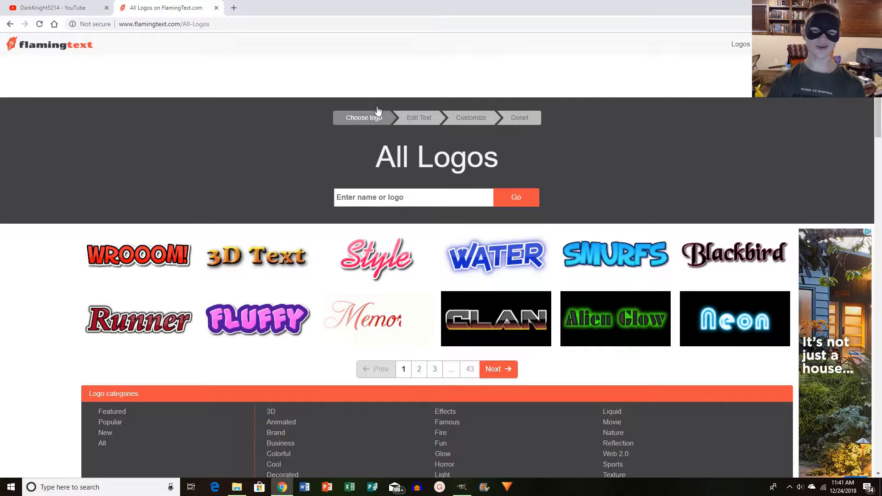
click(393, 193)
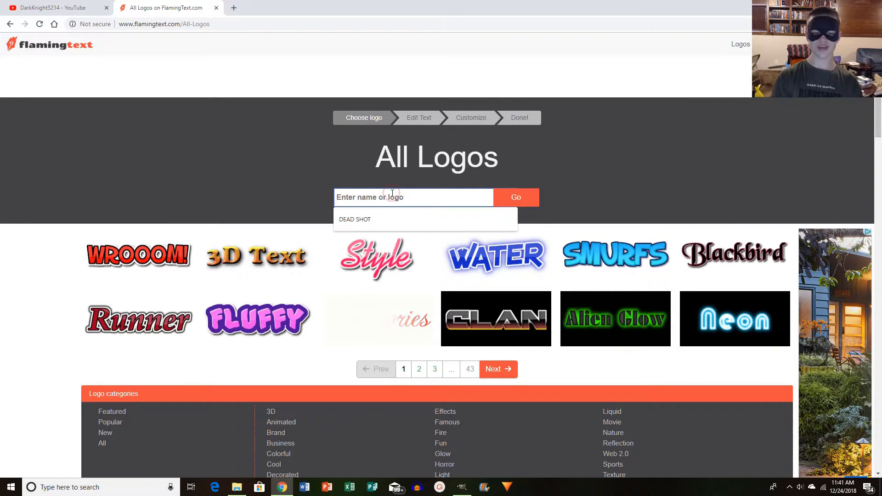
click(367, 213)
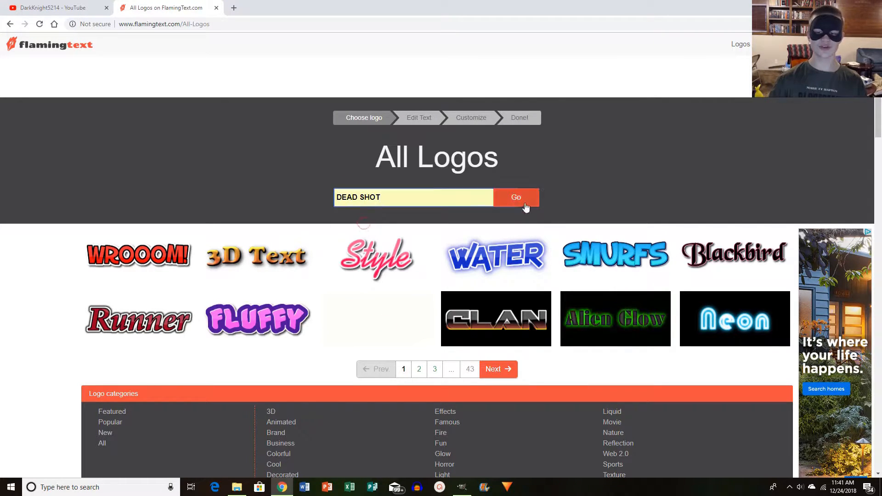
click(526, 202)
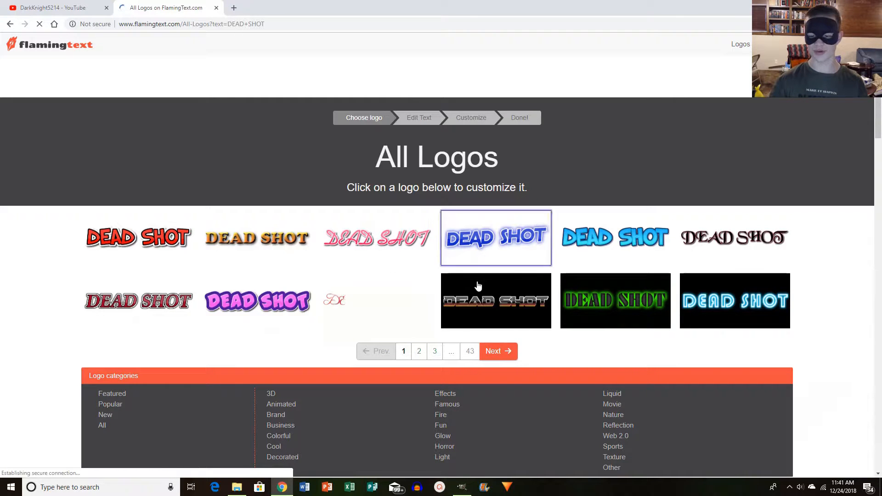
click(476, 282)
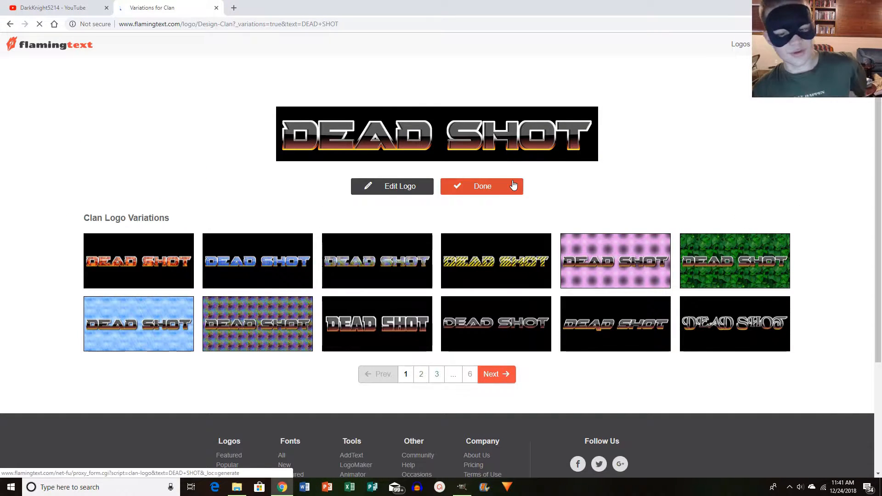
click(502, 190)
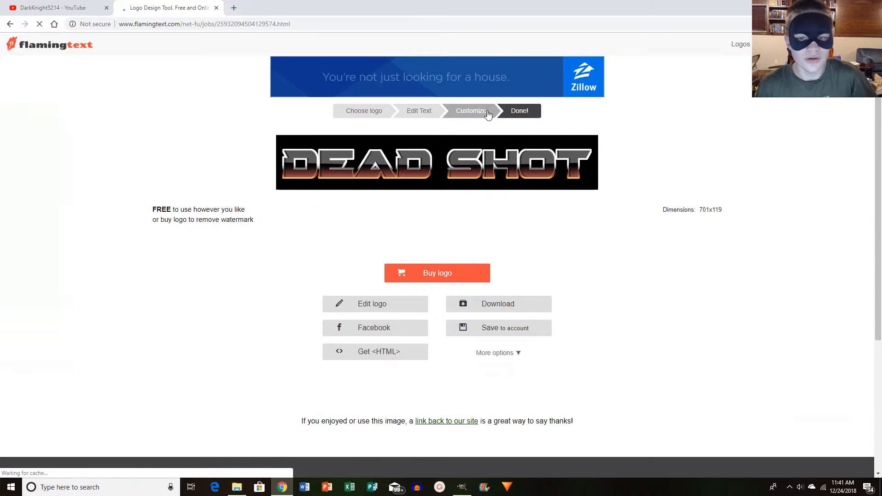
Open the Clan logo for customization and look through its fill, outline and highlight settings.
click(485, 111)
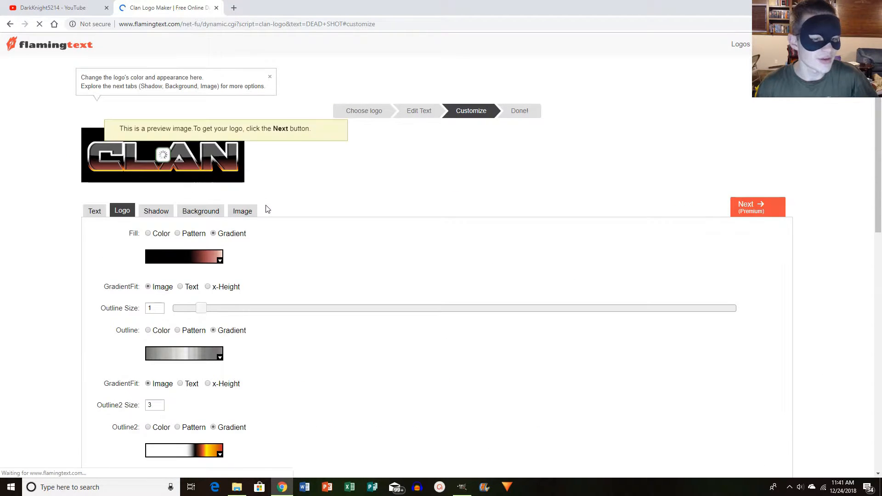
scroll(265, 208, down, 2)
scroll(296, 173, down, 8)
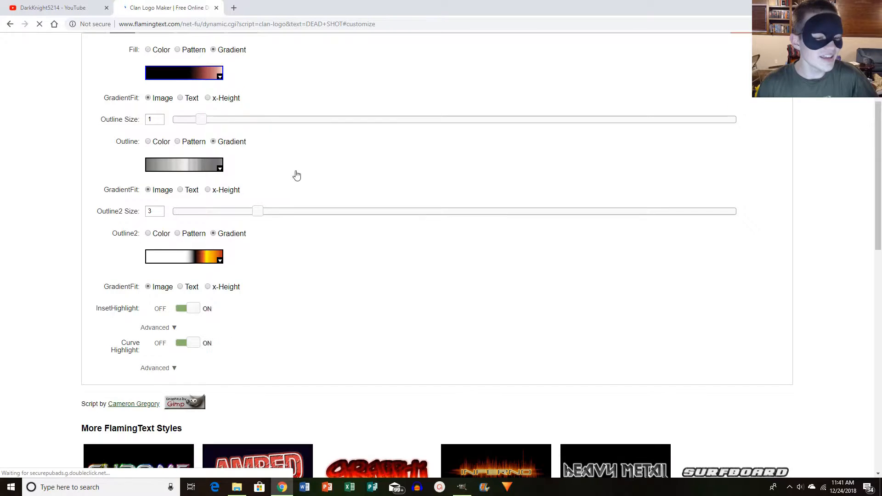
scroll(275, 179, up, 10)
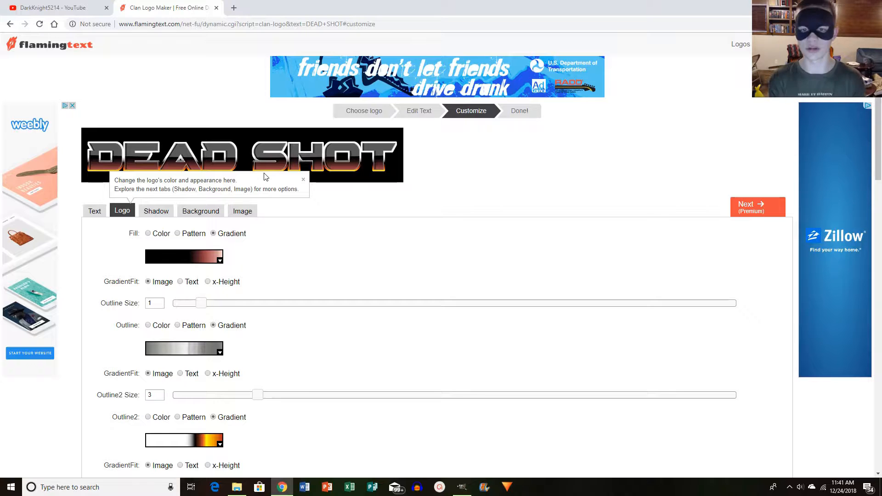
Switch to YouTube, preview the 2018-09-08 photo as channel art across devices and cancel the change.
click(87, 6)
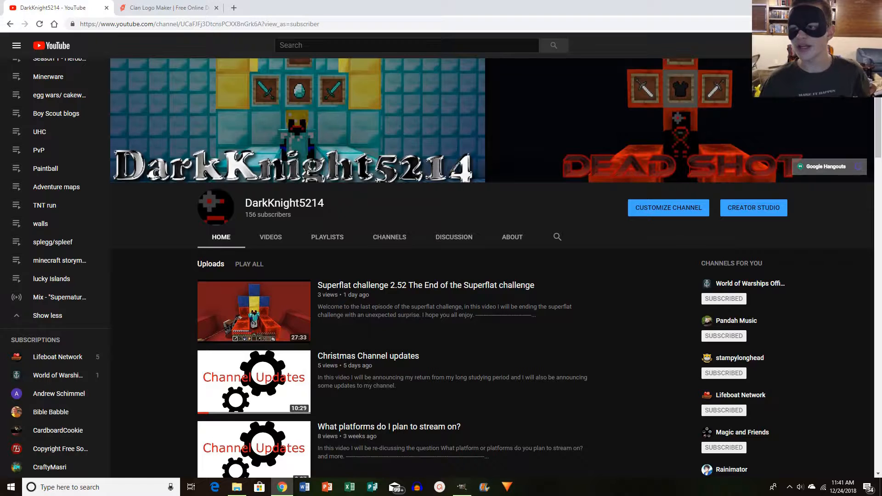
click(861, 72)
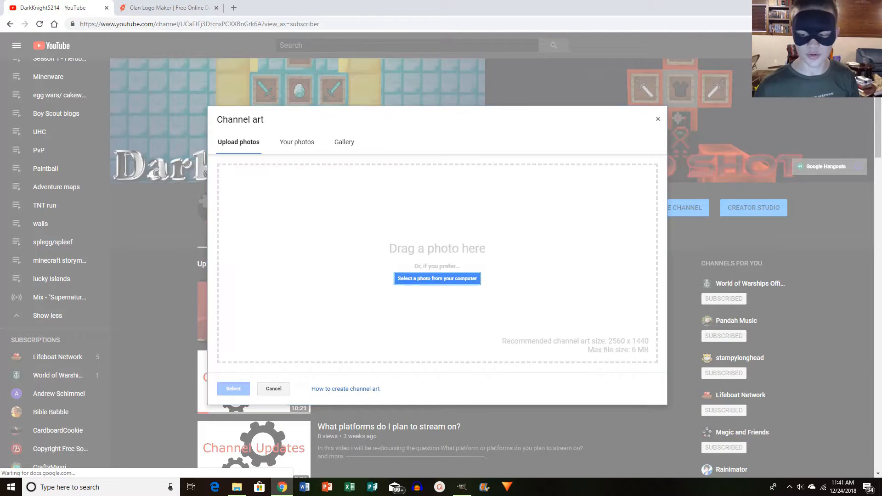
click(421, 280)
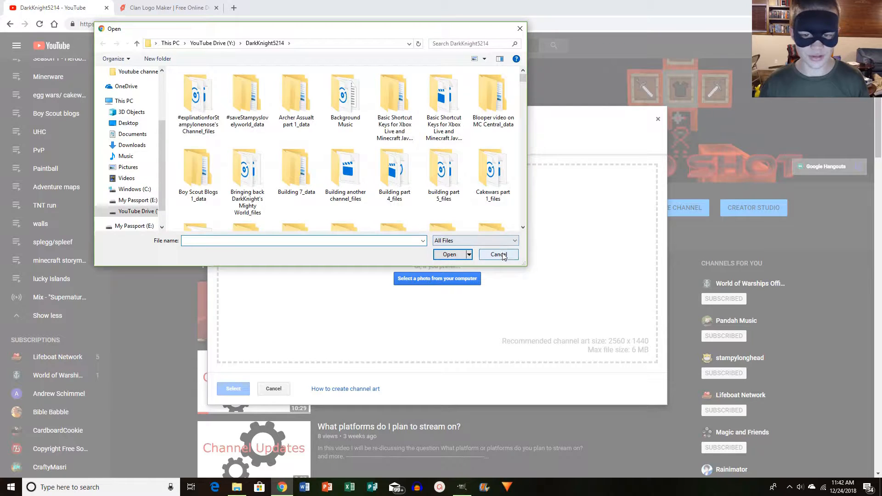
click(499, 254)
click(299, 143)
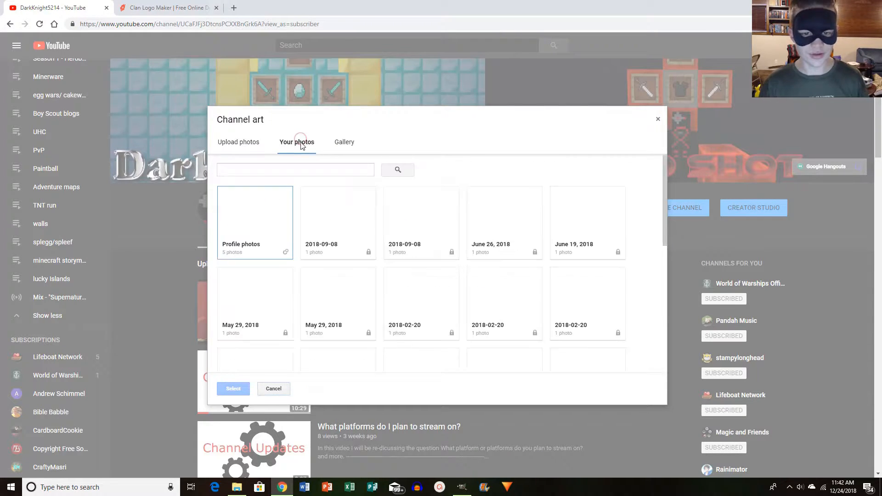
click(341, 220)
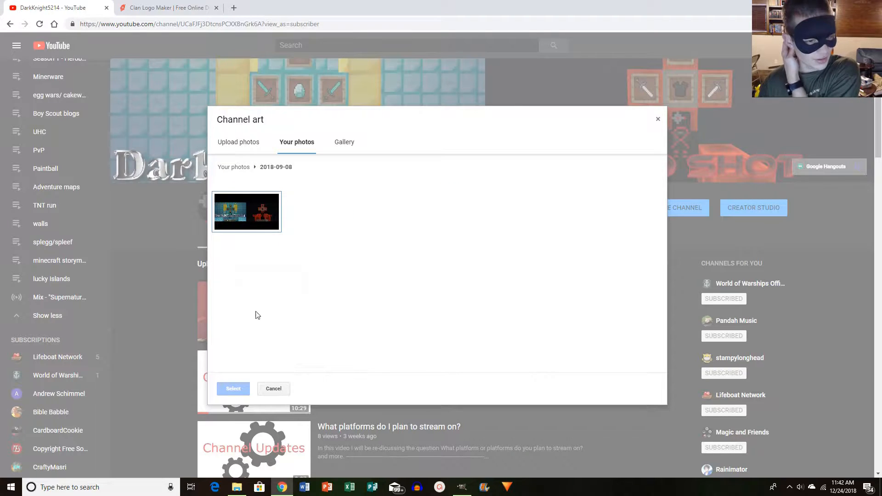
click(261, 216)
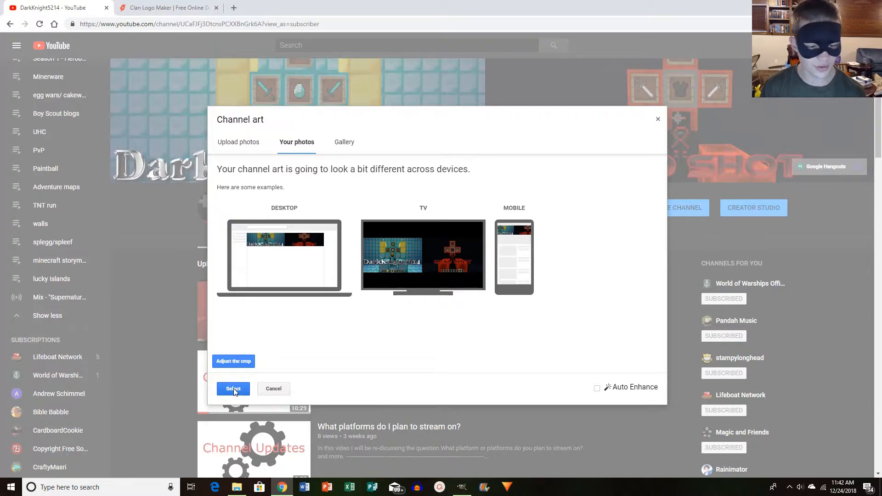
click(271, 390)
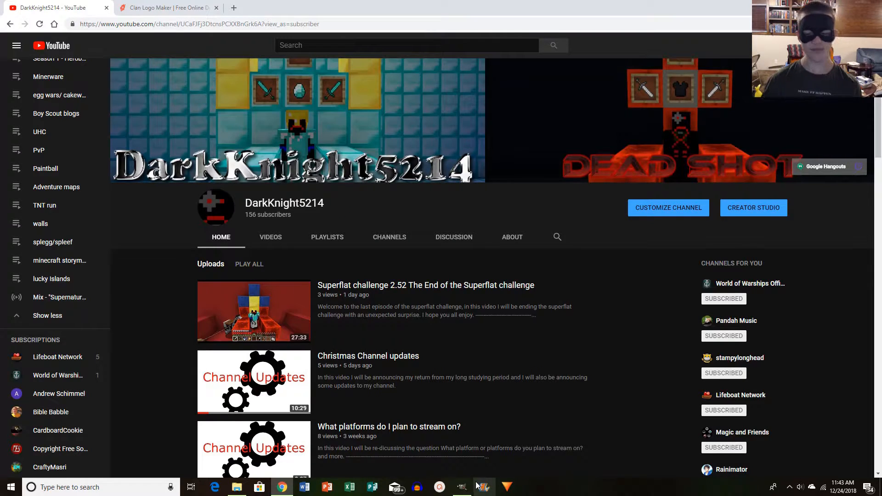
Switch to GIMP to examine the assembled channel art, and minimize it again.
mouse_move(466, 487)
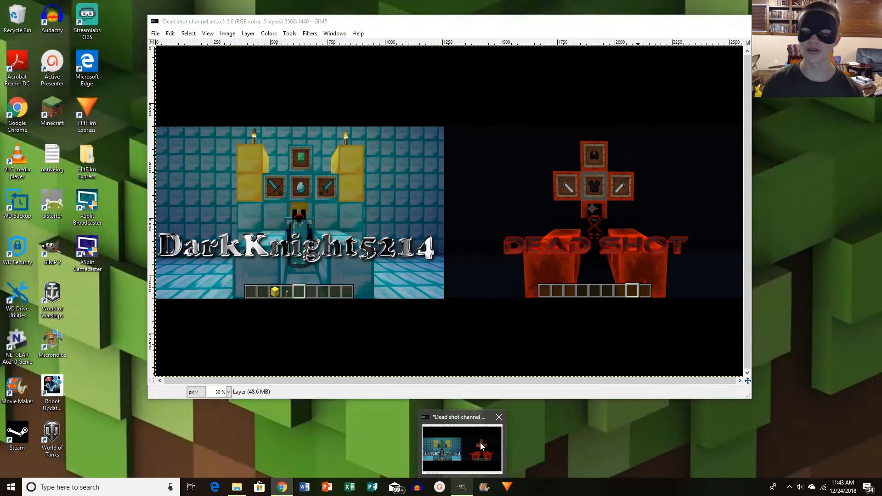
click(481, 443)
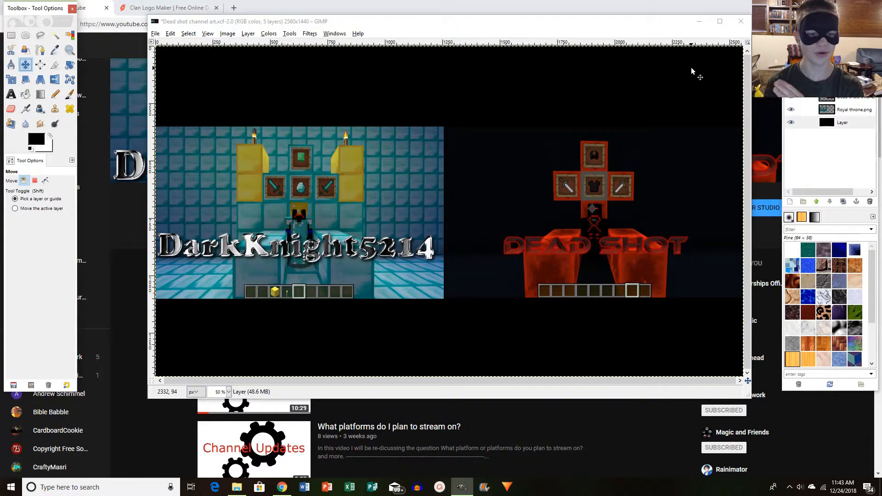
click(699, 21)
View the full logo gallery on FlamingText and return to the YouTube channel page.
click(177, 4)
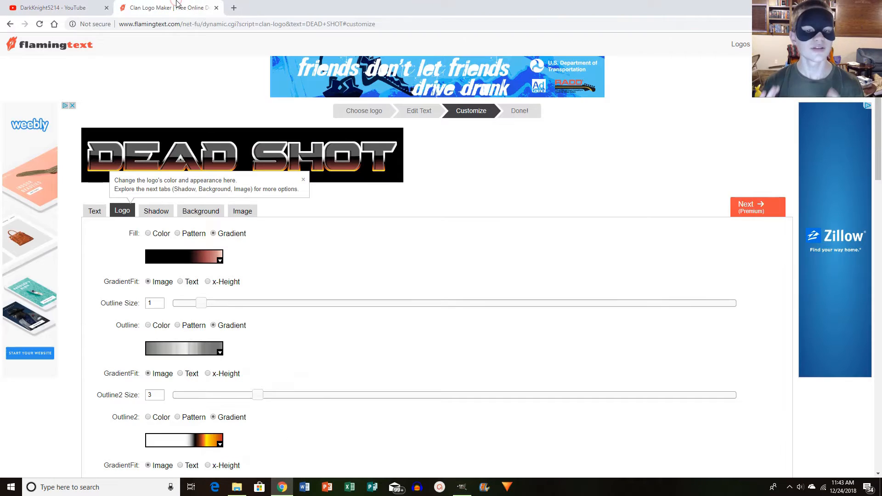
click(358, 113)
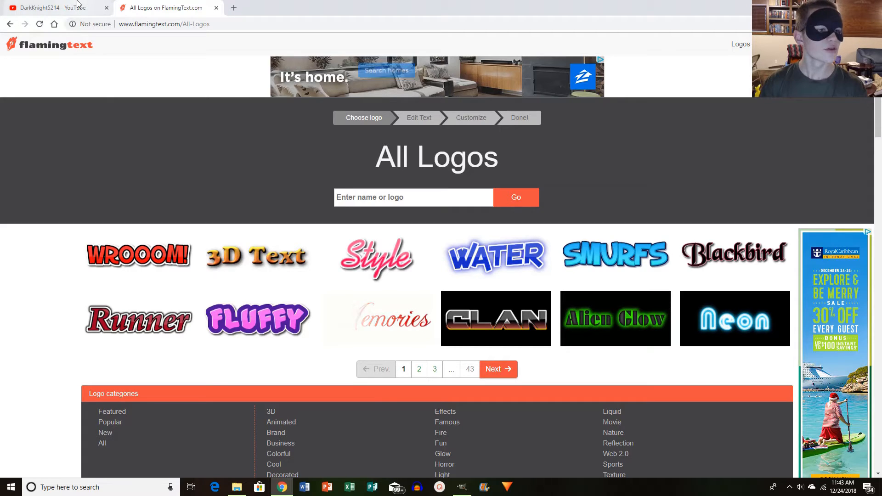
click(41, 7)
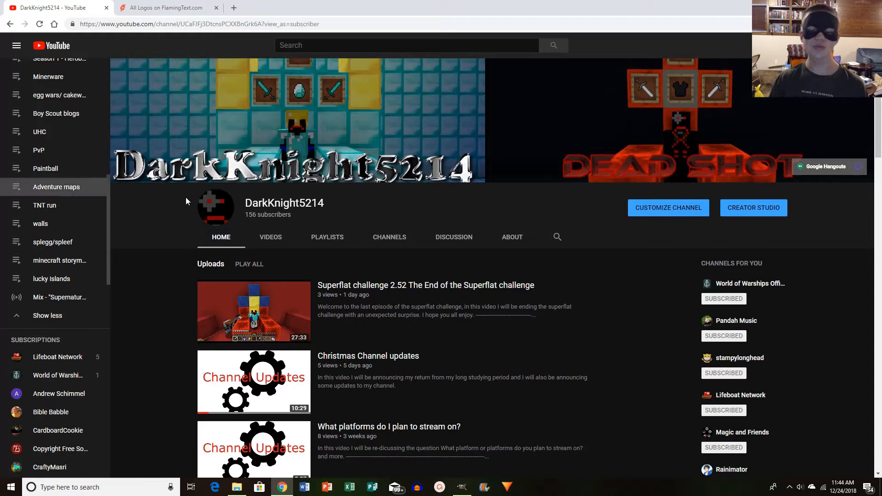
click(787, 490)
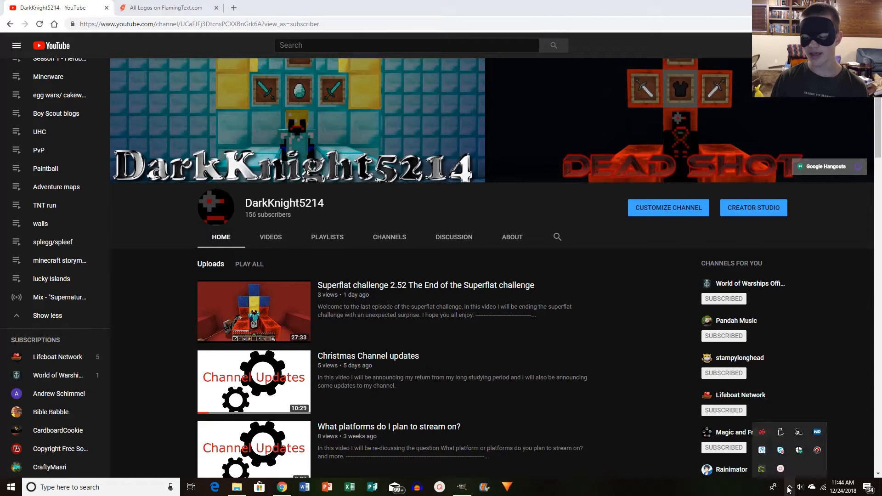
click(772, 467)
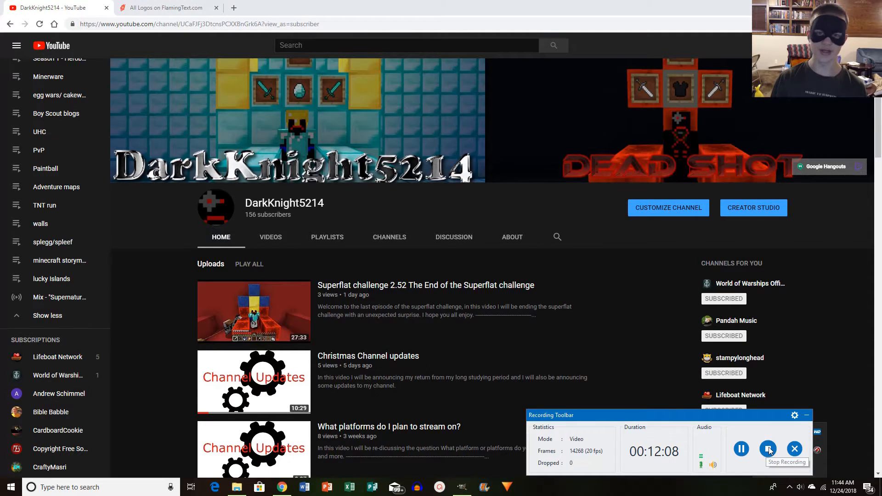
click(769, 450)
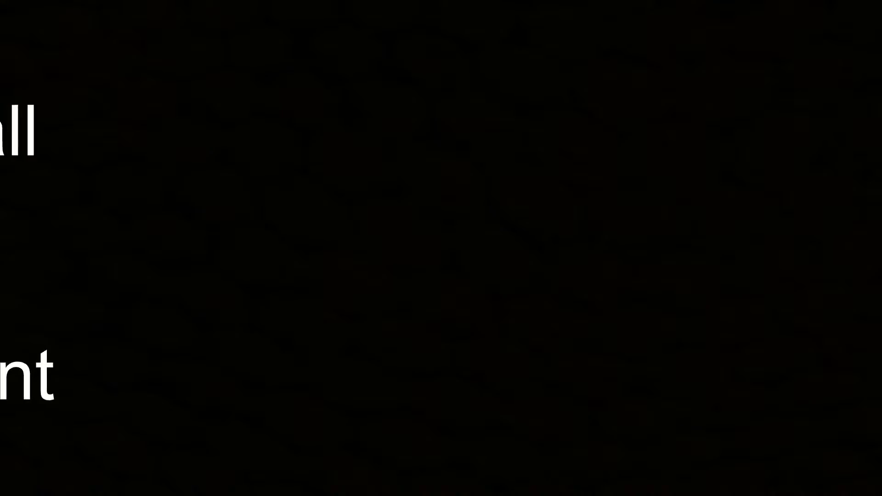